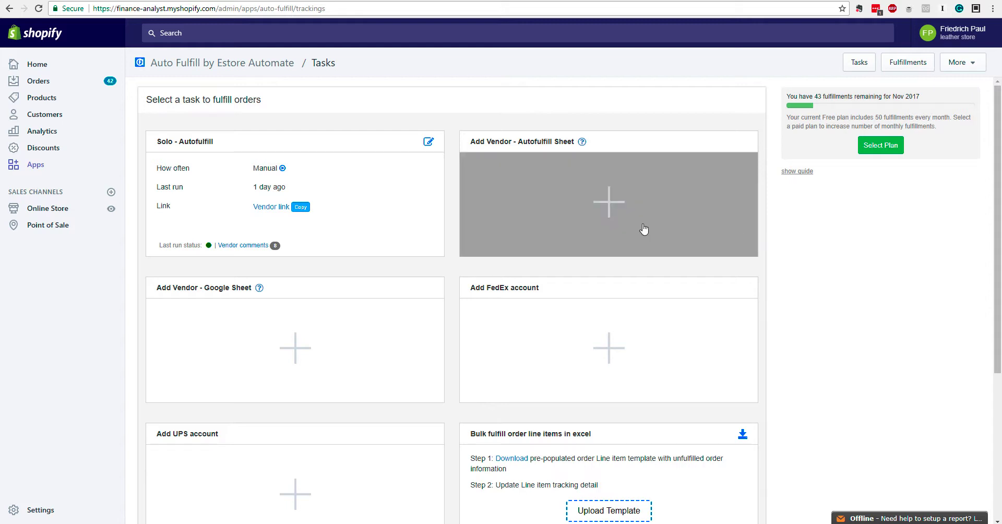
Step: Add an Autofulfill Sheet vendor named Test and continue to its product selection
left_click(619, 208)
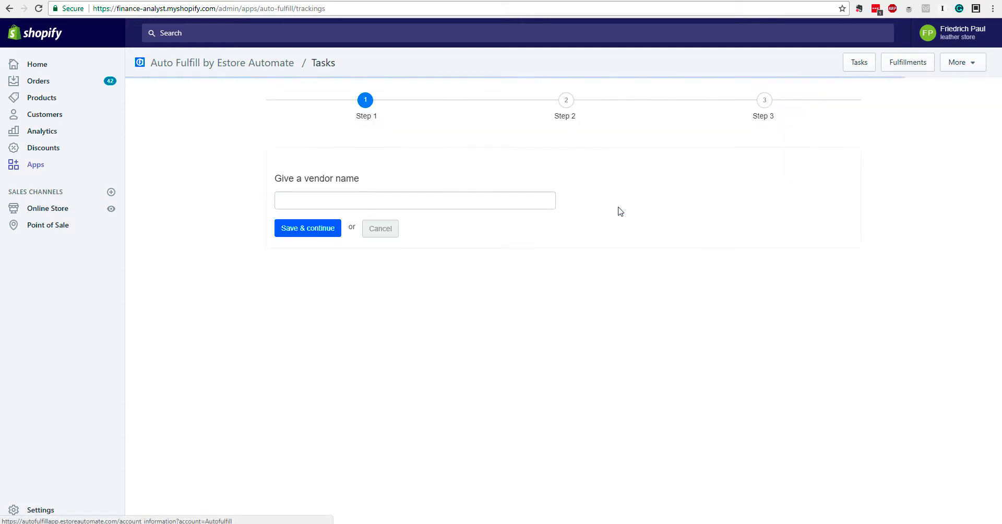
left_click(517, 204)
type("Test")
key("Tab")
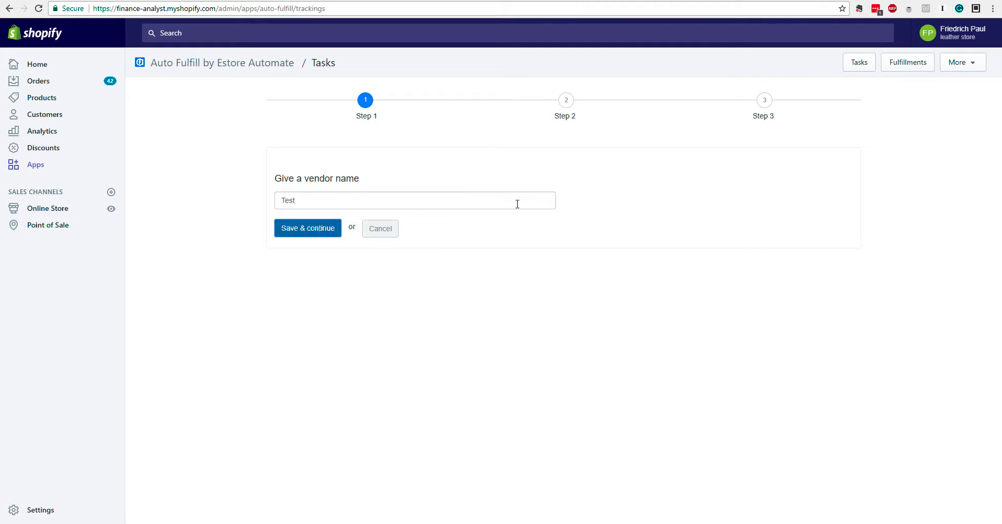
left_click(305, 229)
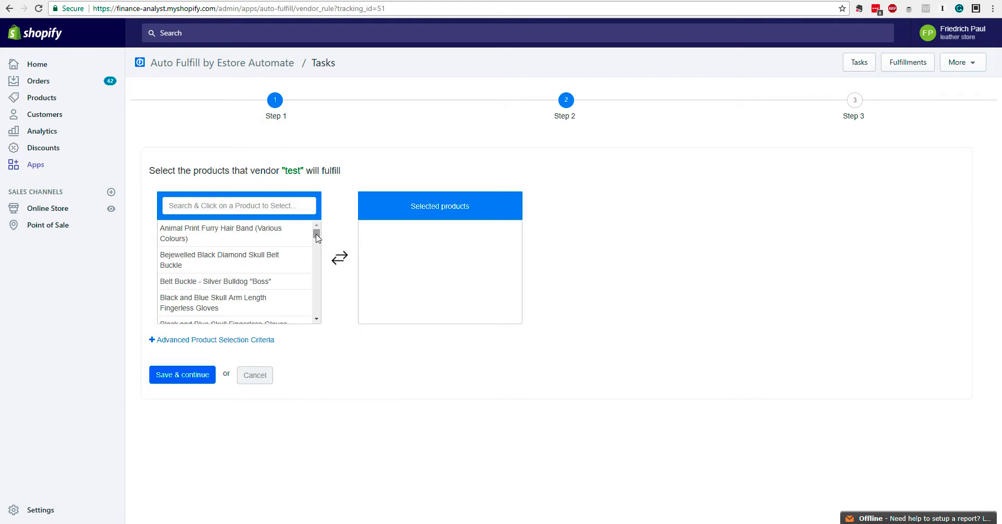
Step: Add three advanced product selection conditions, setting the first to Vendor Name in comma list
mouse_move(316, 231)
left_mouse_down()
mouse_move(317, 311)
mouse_move(316, 229)
left_mouse_up()
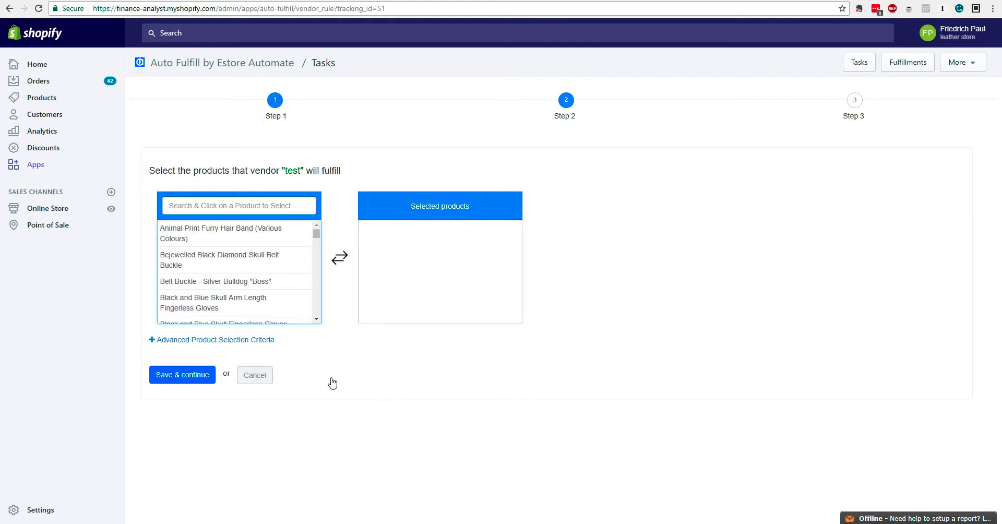
left_click(161, 340)
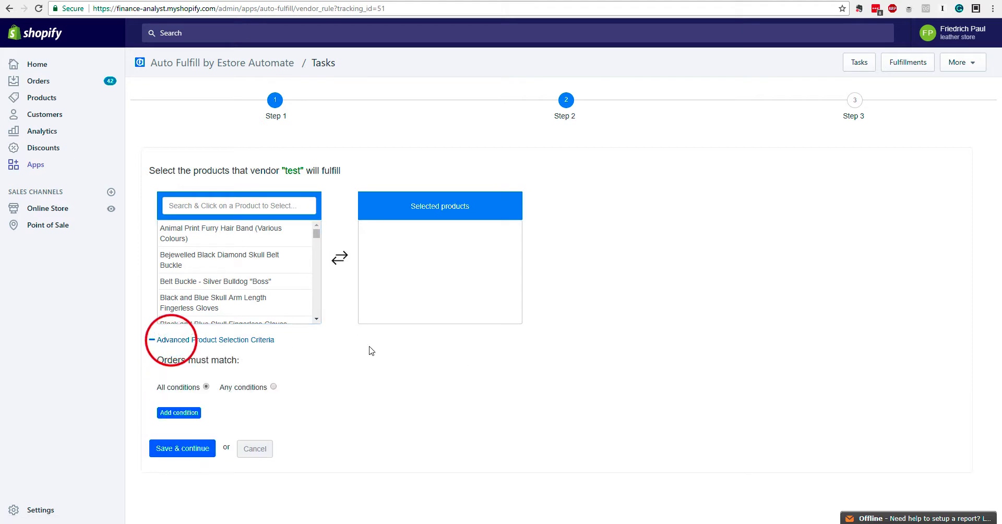
left_click(176, 413)
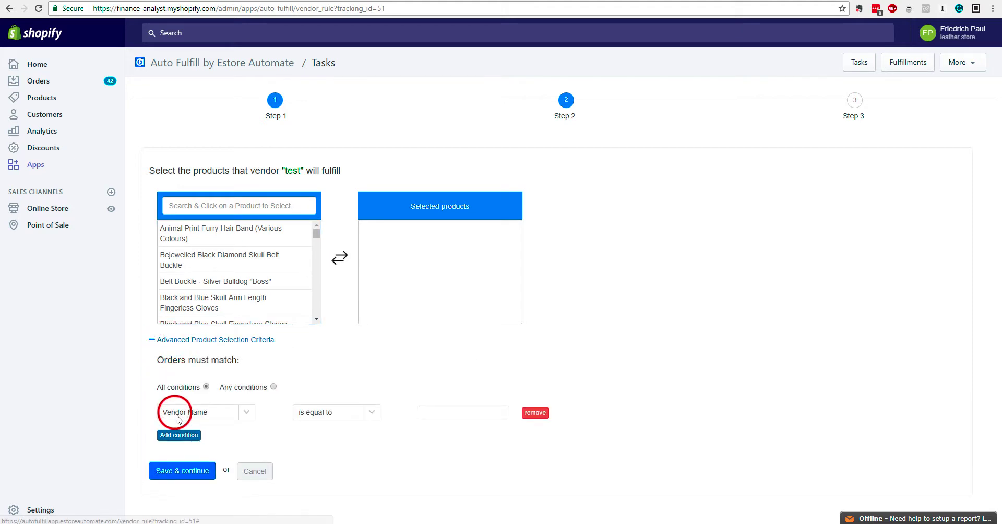
left_click(251, 414)
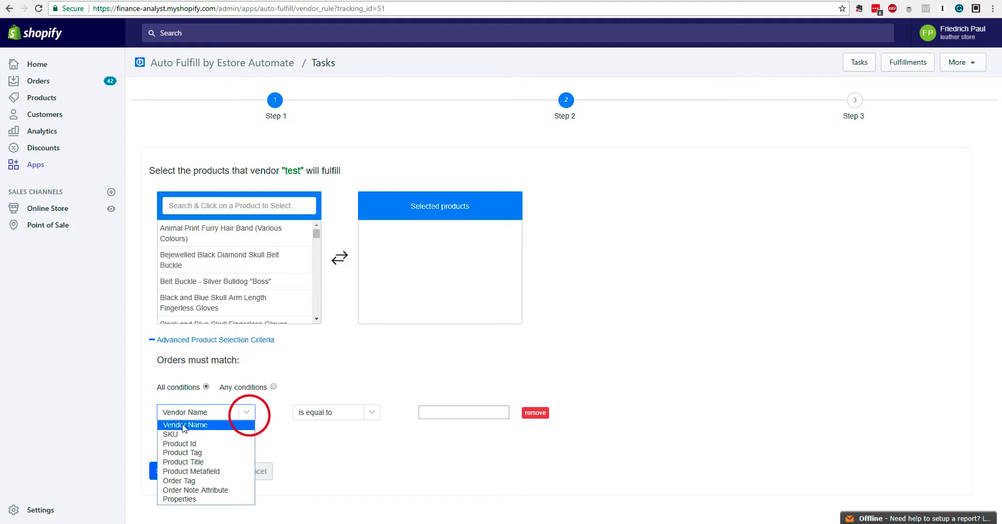
left_click(374, 418)
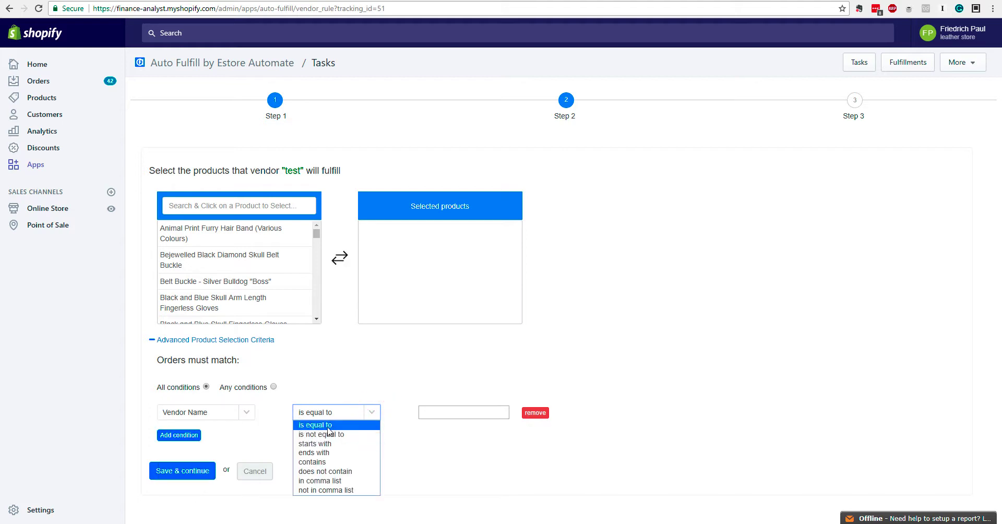
left_click(343, 482)
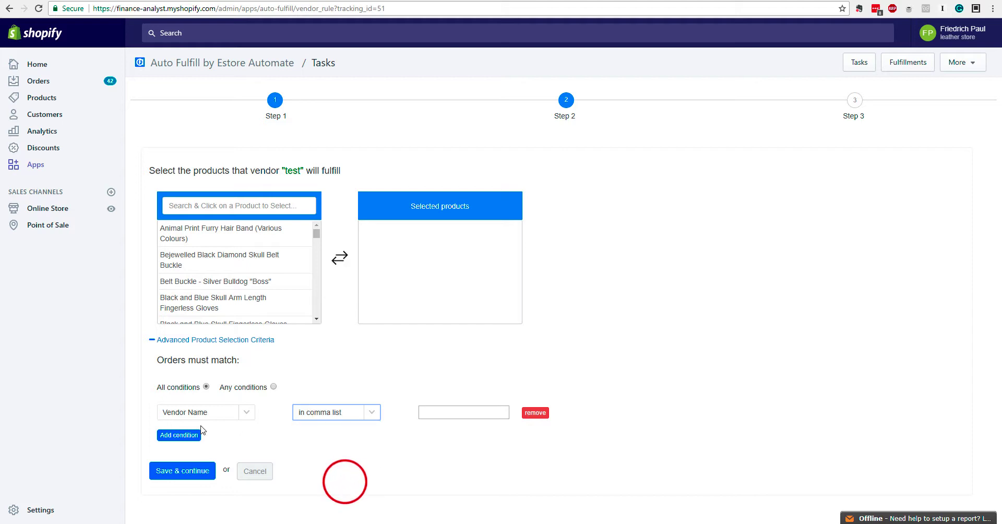
left_click(173, 436)
left_click(177, 458)
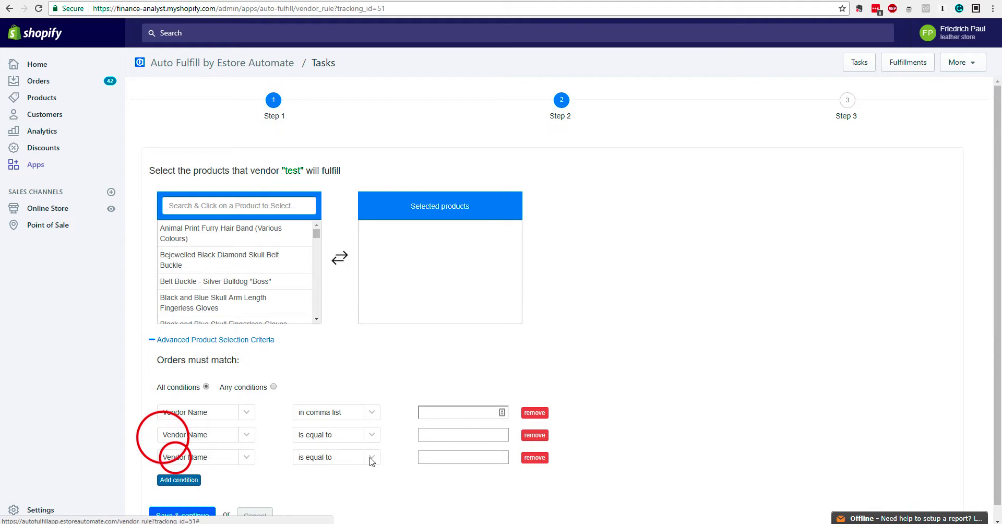
Step: Remove all advanced product selection conditions and collapse the criteria section
left_click(535, 412)
left_click(535, 413)
left_click(535, 413)
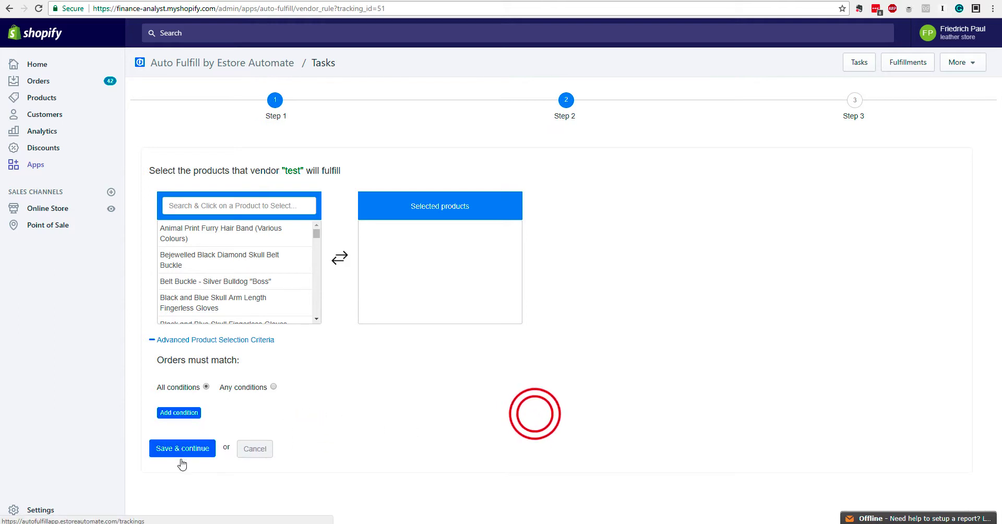
left_click(151, 340)
Step: Filter the product list by "Black" and select the Bejewelled Black Diamond Skull Belt Buckle and several coloured skull gloves for the vendor
left_click(262, 204)
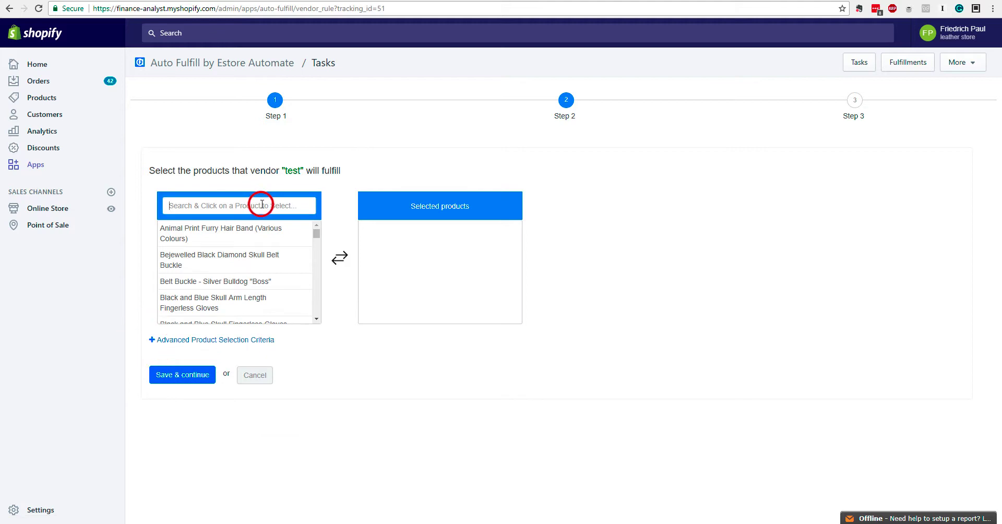
type("Black")
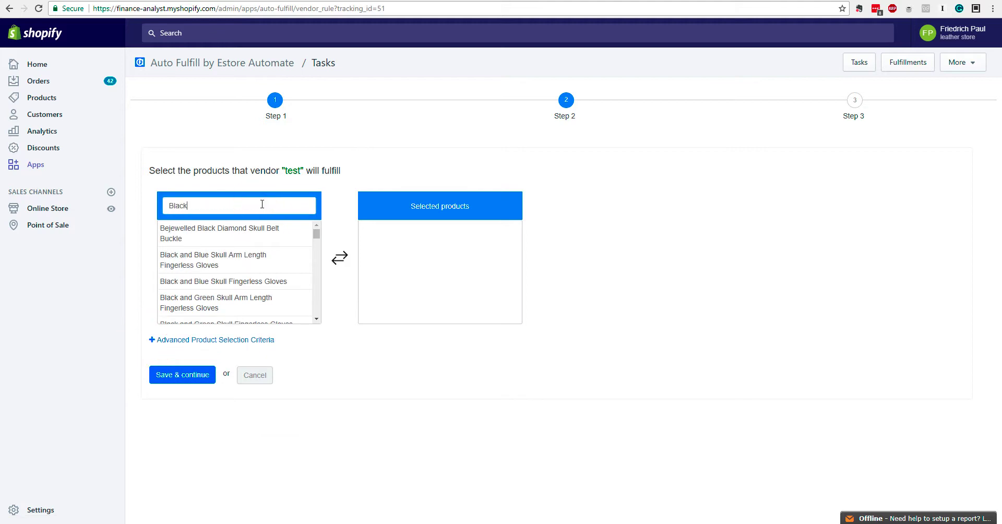
left_click(246, 230)
left_click(242, 252)
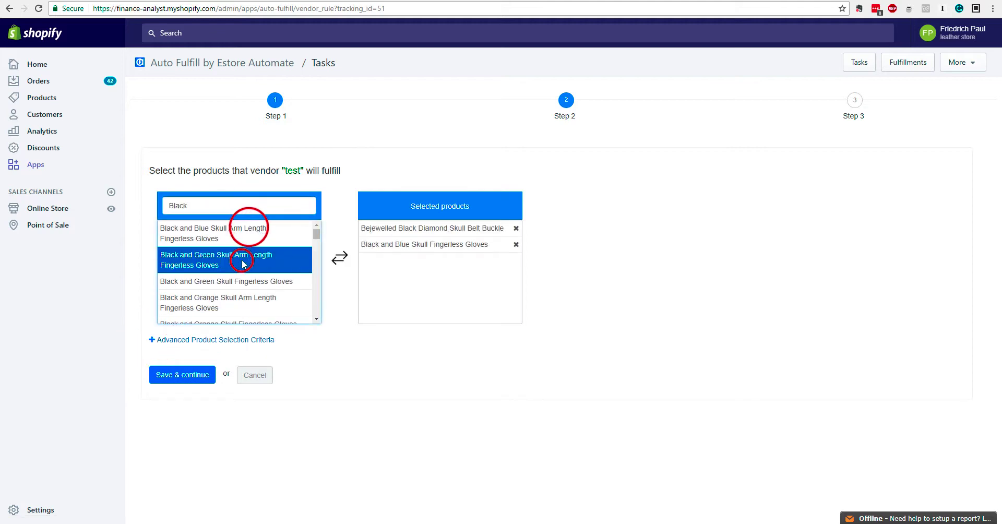
left_click(246, 232)
left_click(241, 268)
left_click(234, 295)
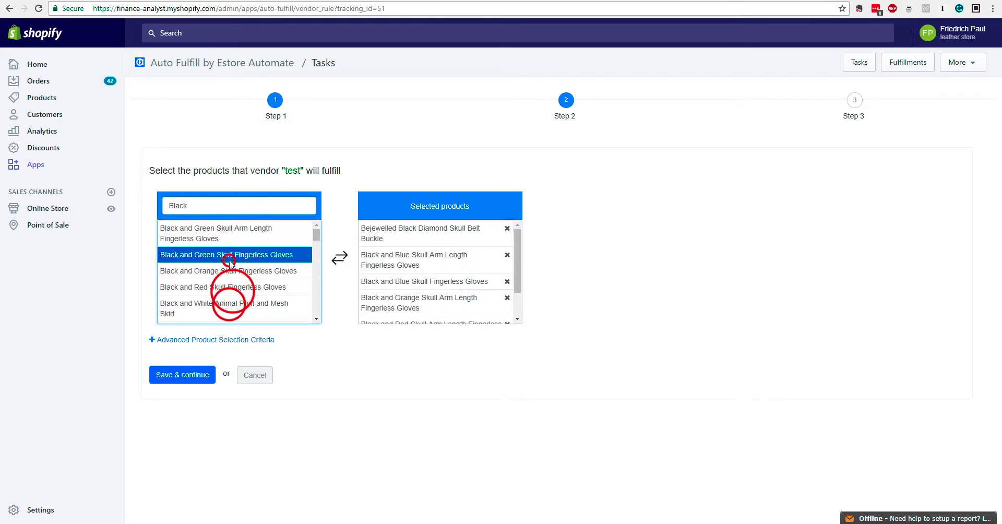
left_click(230, 255)
left_click(230, 232)
left_click(224, 279)
Step: Select more black products, including both fishnet gloves, the skeleton gloves and the ribcage T-shirt, and save the vendor's product selection
scroll(225, 285, "down", 5)
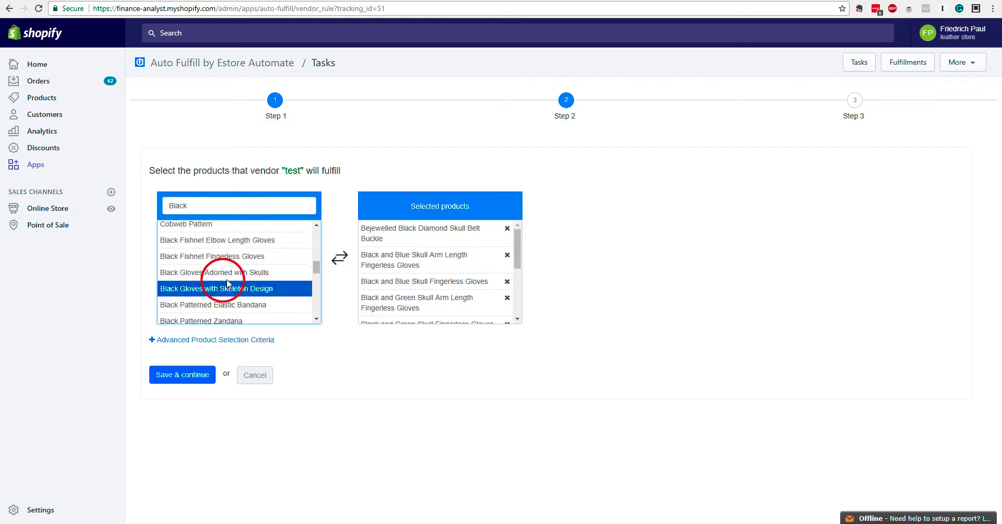
left_click(229, 257)
left_click(234, 237)
left_click(229, 258)
left_click(227, 272)
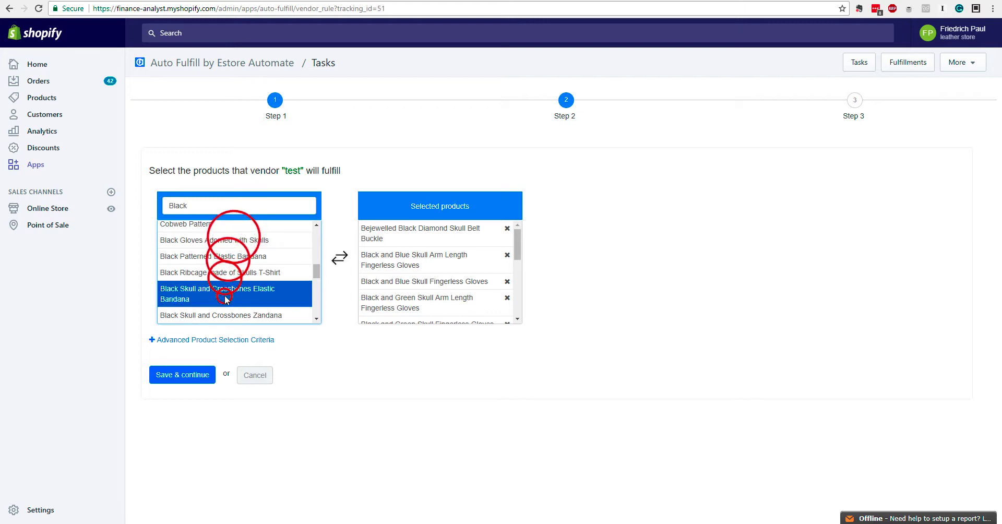
left_click(224, 295)
left_click(229, 270)
left_click(230, 288)
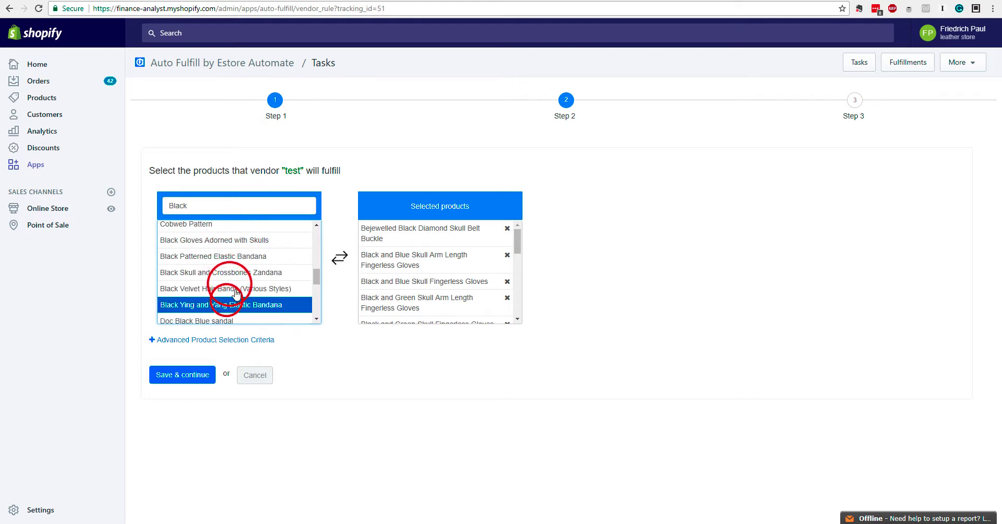
mouse_move(525, 242)
left_mouse_down()
mouse_move(518, 271)
mouse_move(520, 237)
left_mouse_up()
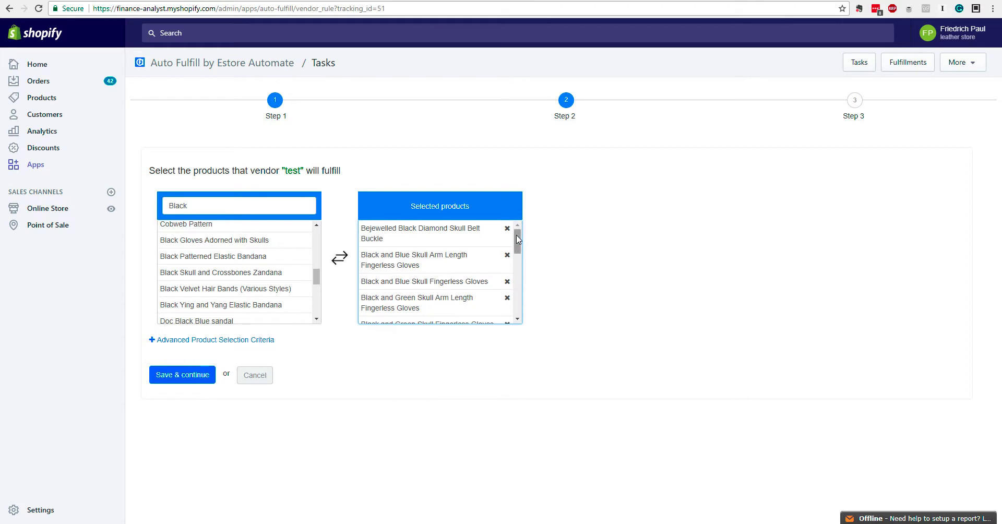
left_click(178, 374)
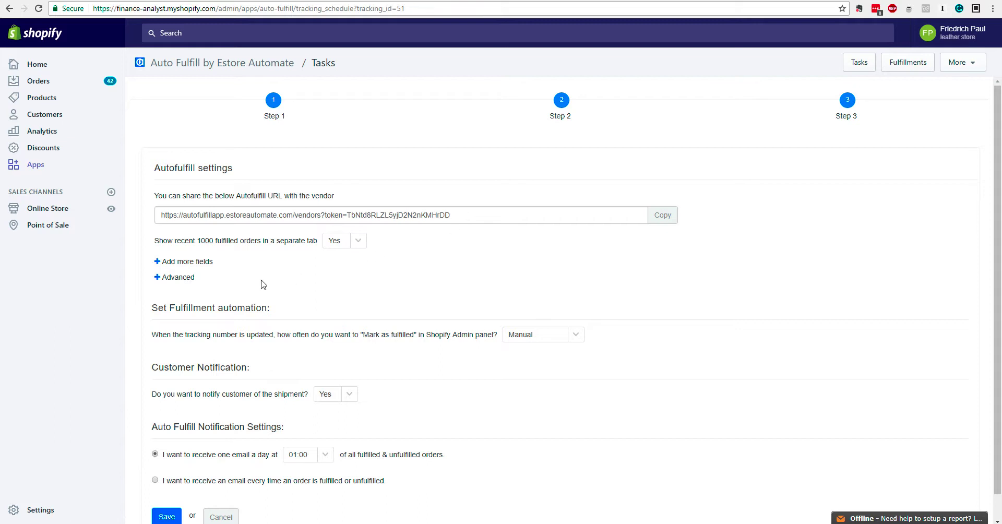
Step: Review the additional order fields and the advanced option in the vendor's Autofulfill settings
left_click(156, 263)
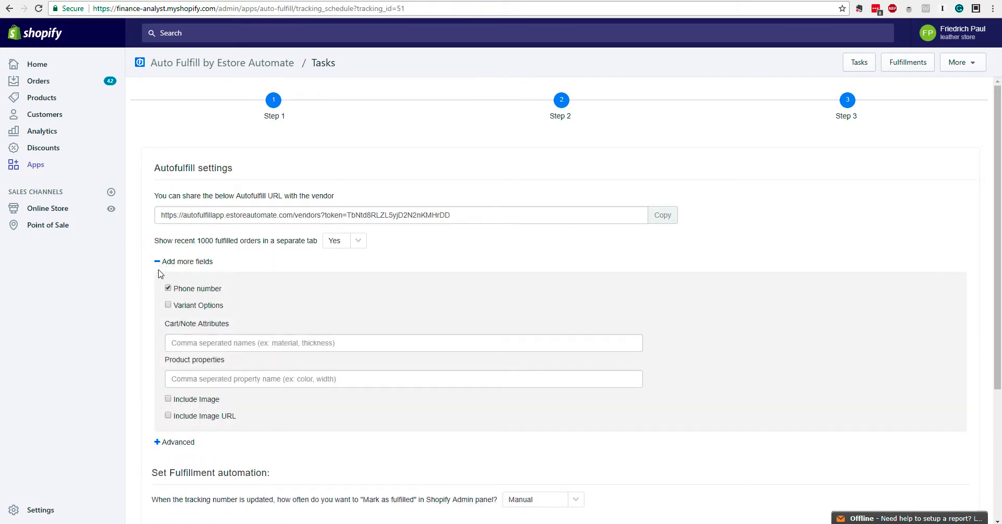
left_click(158, 262)
left_click(157, 262)
left_click(157, 262)
left_click(160, 280)
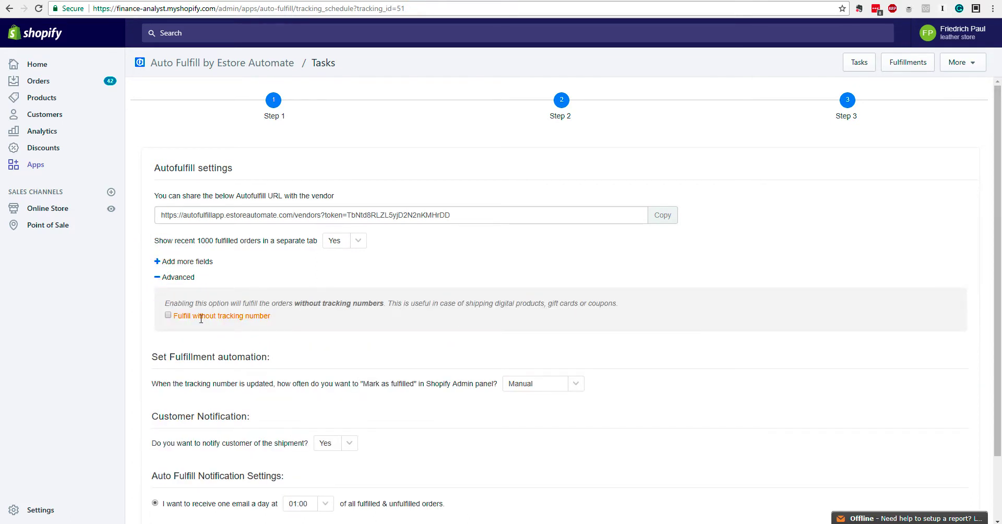
left_click(158, 277)
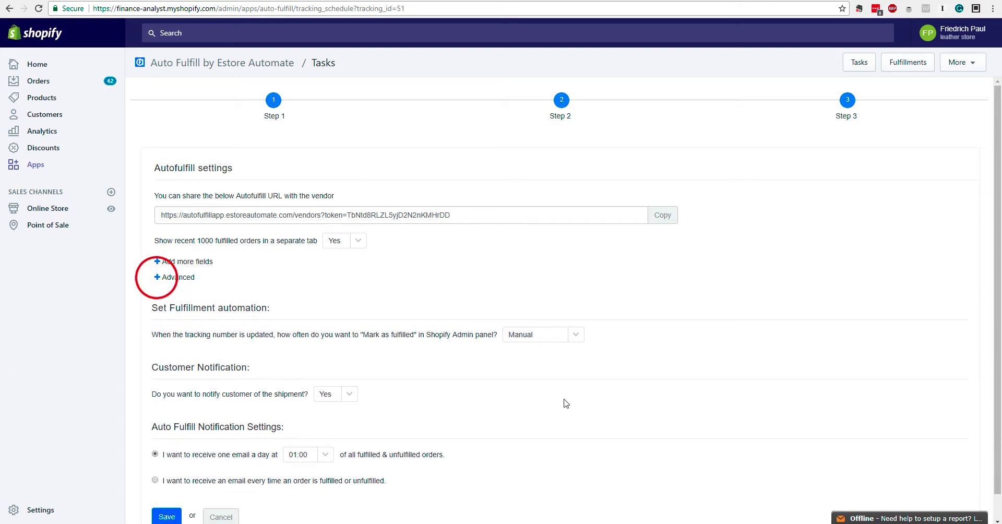
Step: Try the Daily fulfillment automation frequency and its update times, then the Hourly frequency
scroll(553, 396, "down", 2)
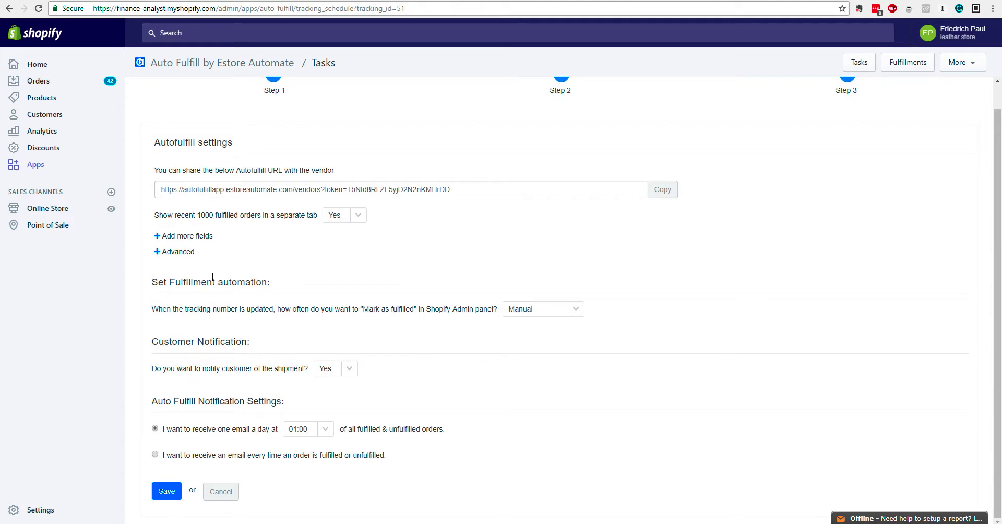
left_click(577, 312)
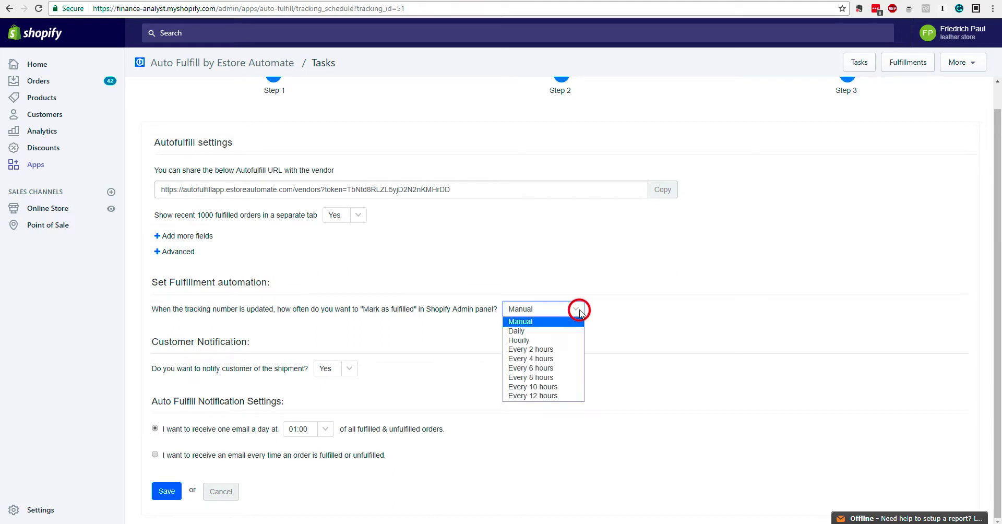
left_click(525, 331)
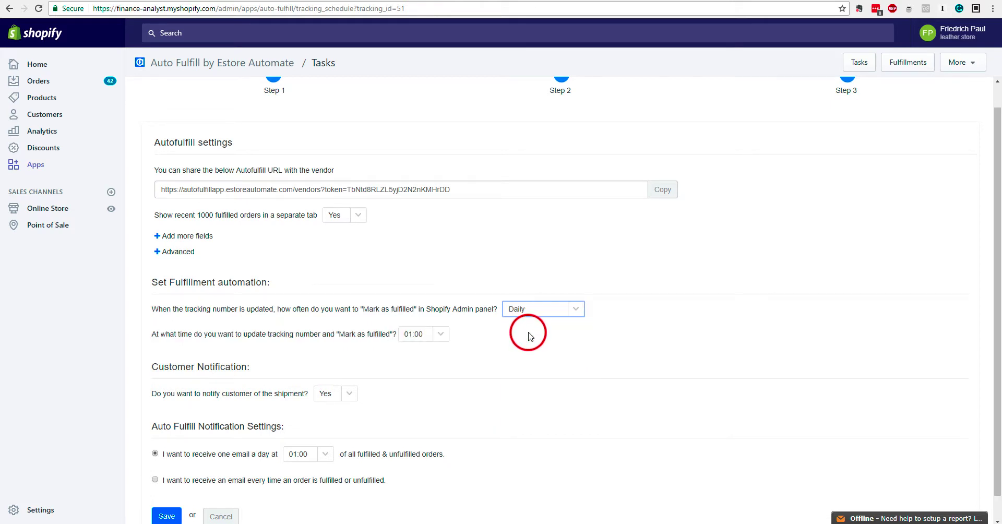
left_click(441, 334)
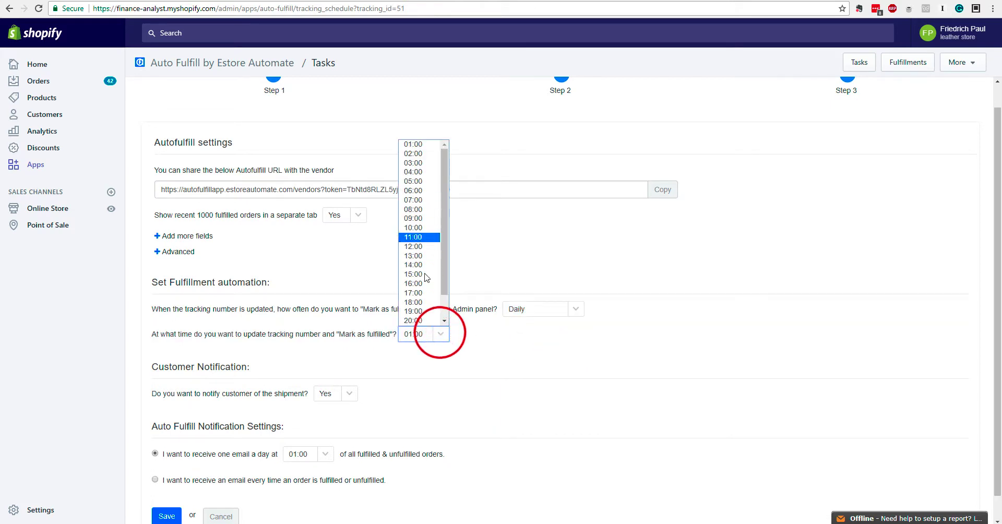
left_click(471, 347)
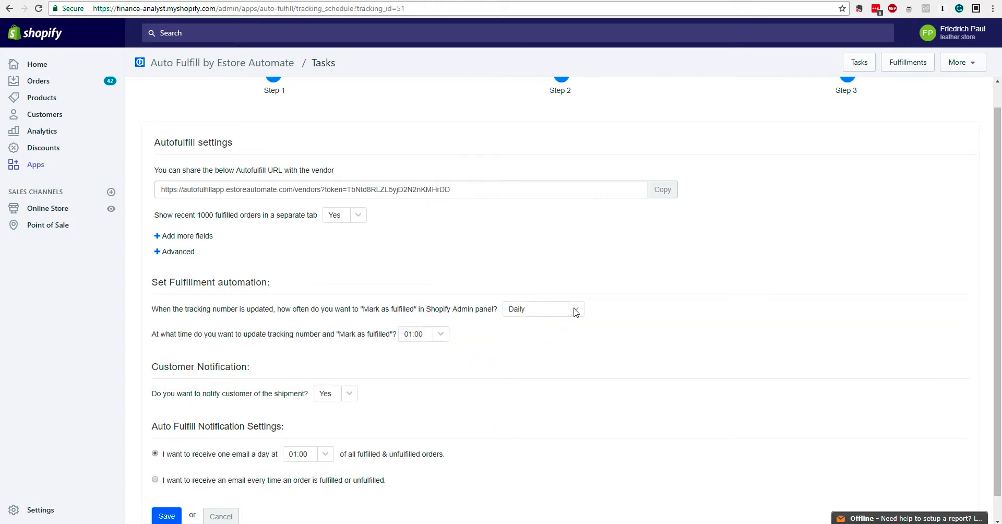
left_click(574, 310)
left_click(525, 340)
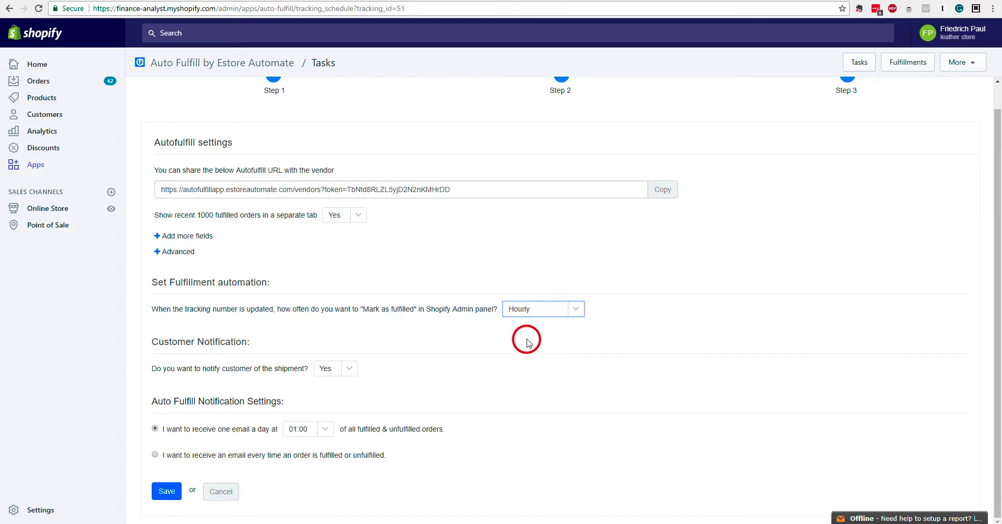
Step: Set the fulfillment automation frequency to Manual and save the vendor's settings
left_click(577, 310)
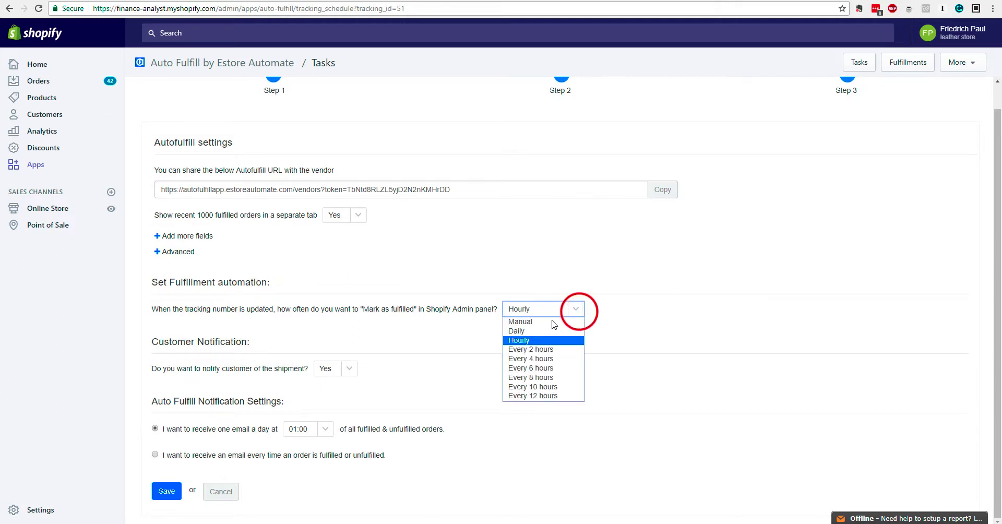
left_click(542, 322)
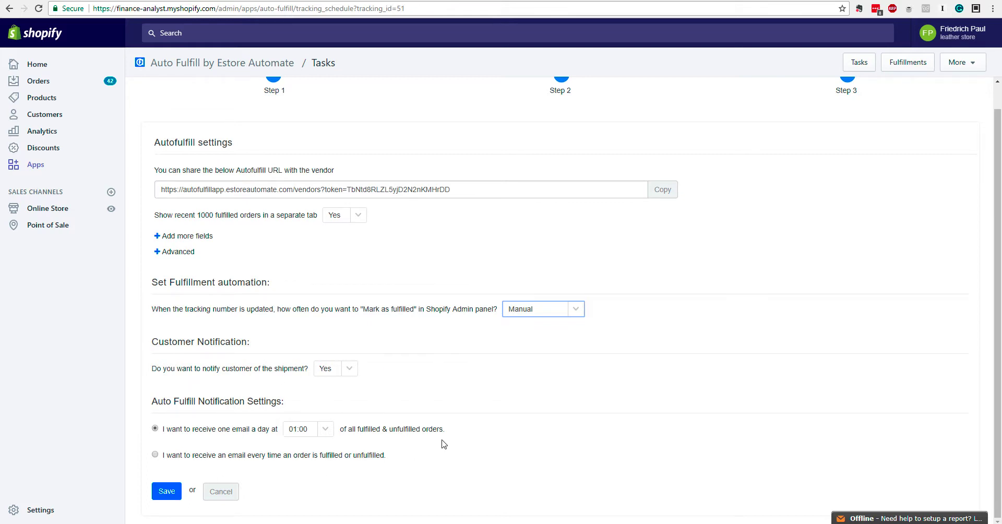
left_click(160, 497)
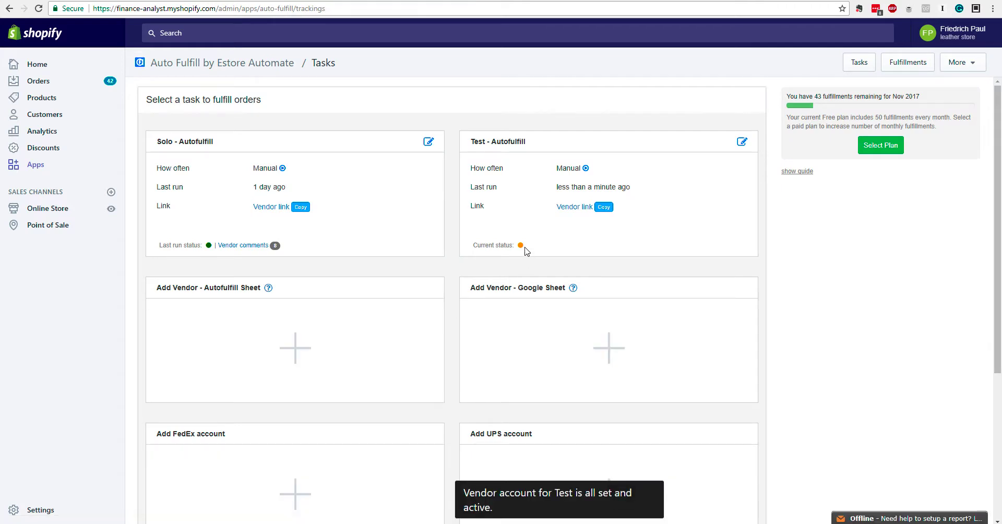
Step: Check the Test vendor's run status, open its vendor link and activate the order search
mouse_move(522, 247)
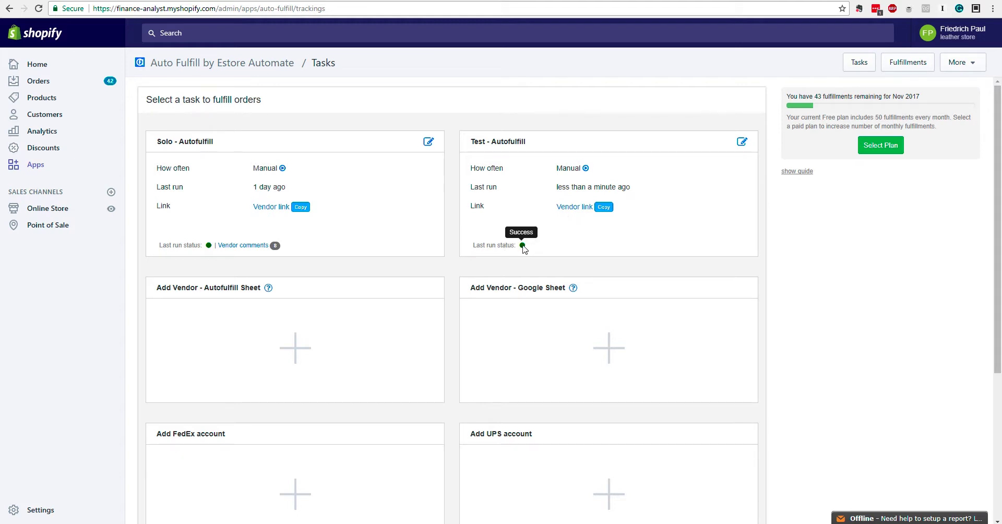
left_click(574, 207)
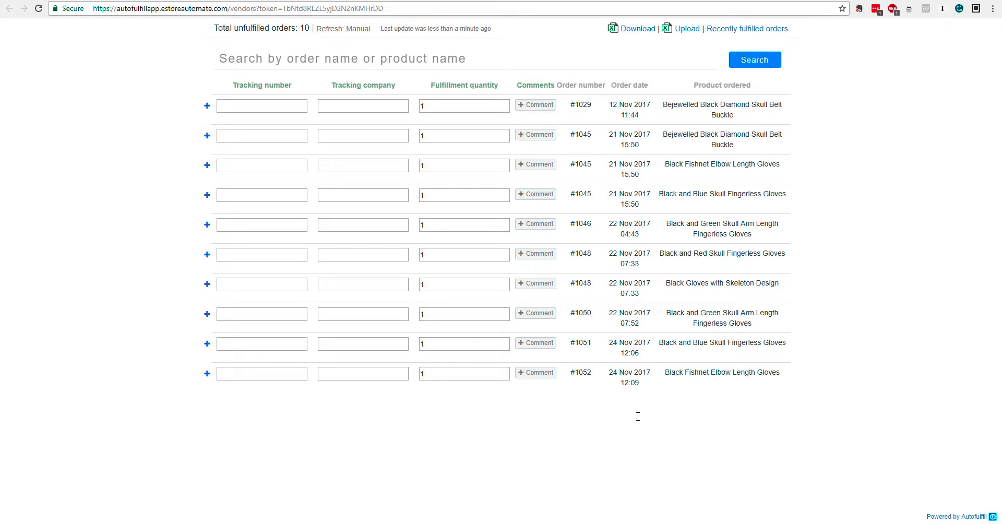
left_click(262, 63)
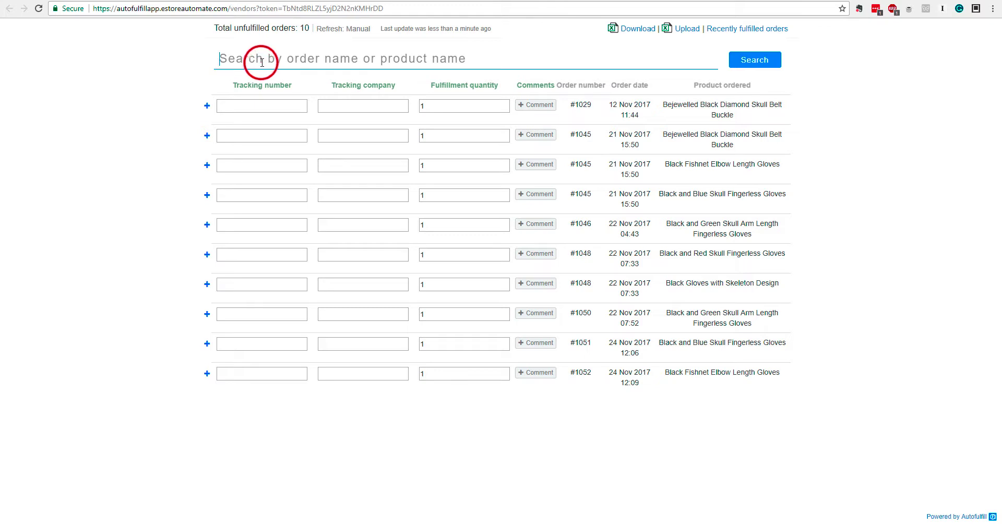
Step: Search the vendor's unfulfilled orders for "blue", and clear the search to list all orders again
type("blue")
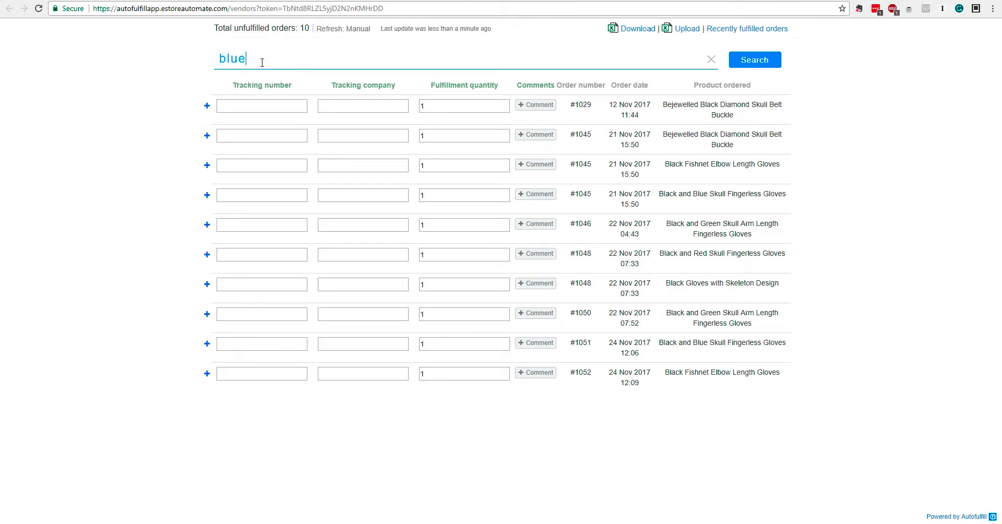
key("Return")
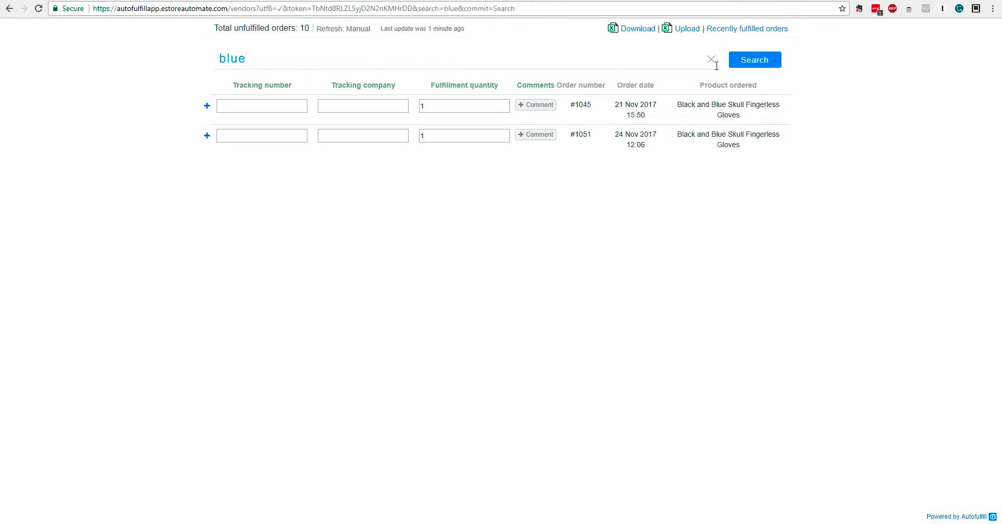
left_click(711, 59)
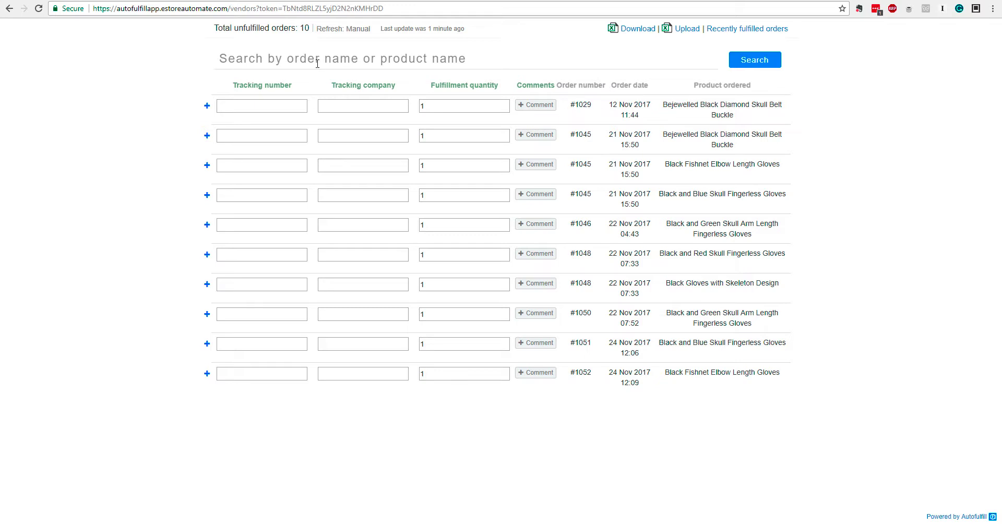
Step: Download the vendor order sheet vendor_orders.xlsx and open it in Excel with editing enabled
left_click(640, 29)
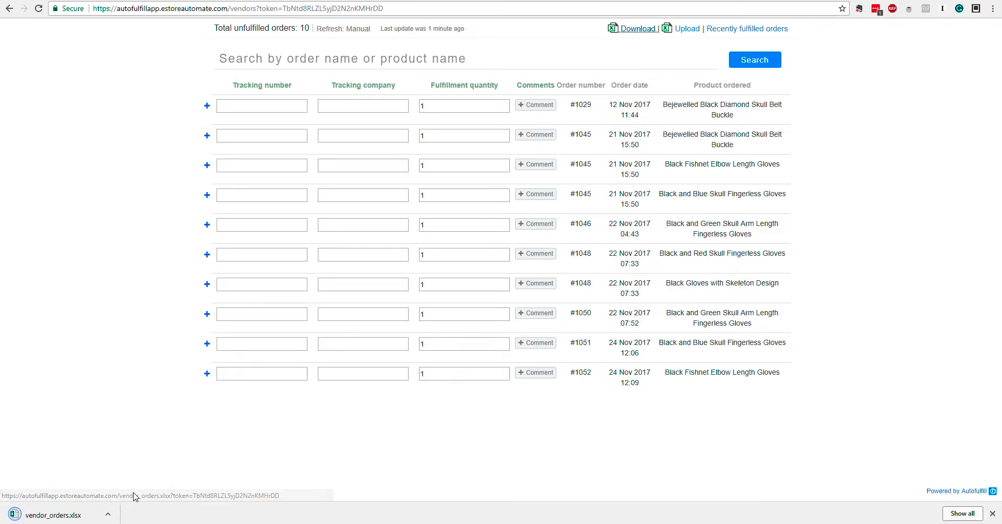
left_click(50, 514)
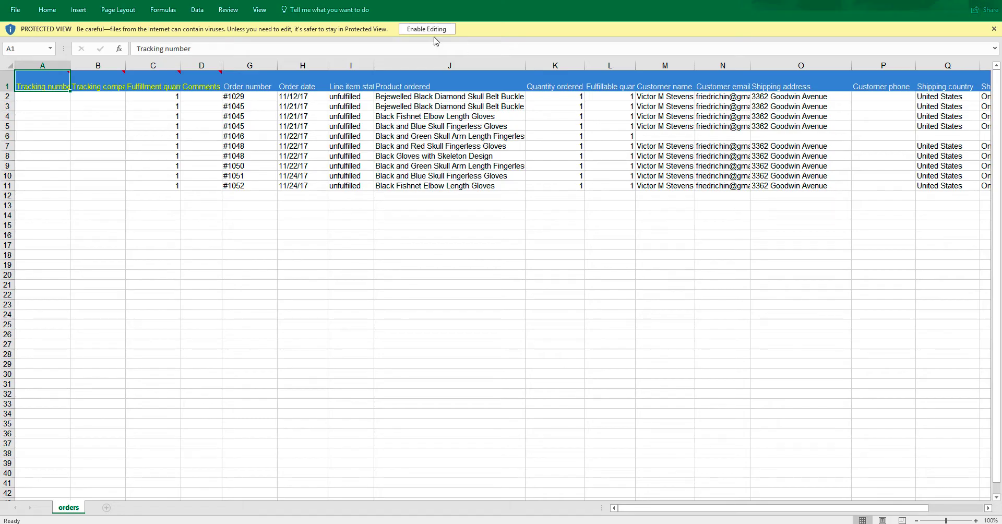
left_click(432, 28)
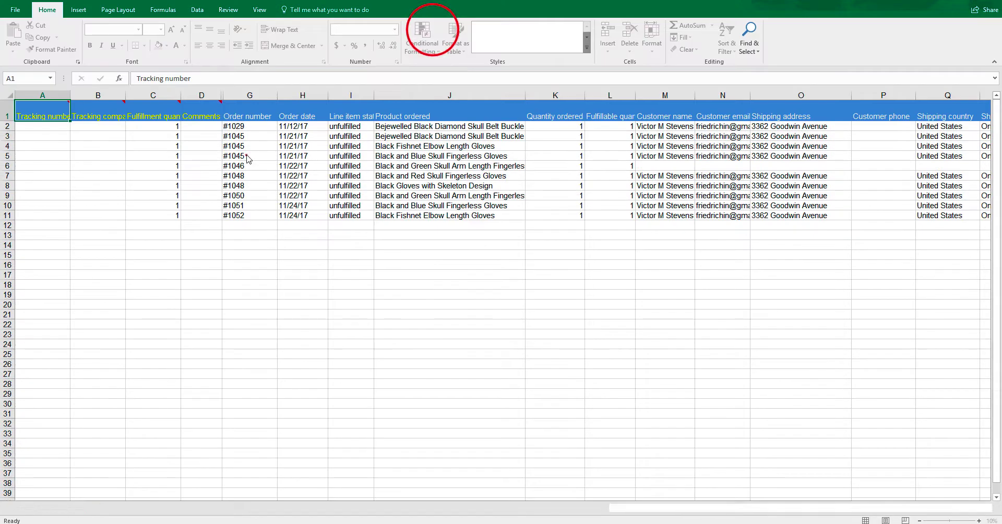
Step: Enter the tracking number ABCDEF in cell A5 for the Black and Blue Skull Fingerless Gloves
left_click(247, 155)
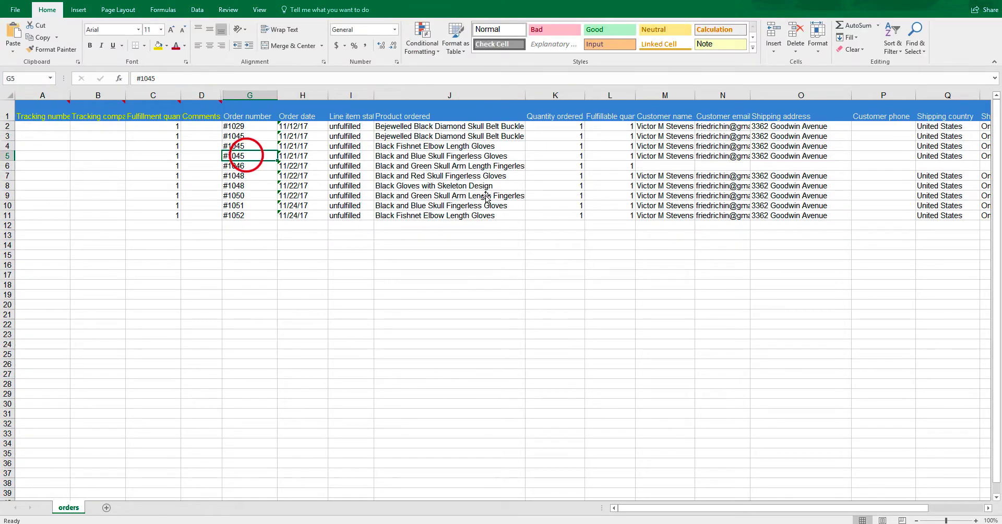
key("Home")
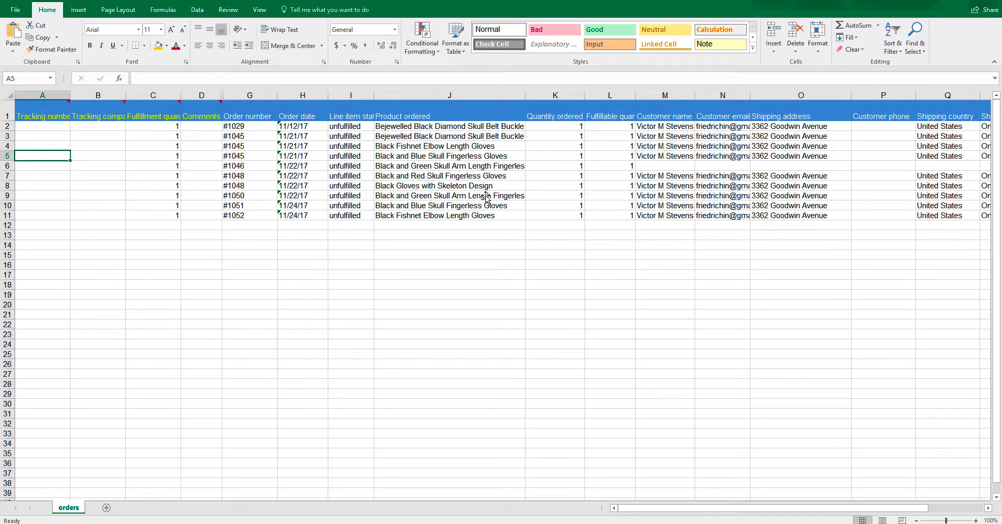
key("Right")
key("Right")
key("Right")
key("Left")
key("Left")
key("Left")
type("A")
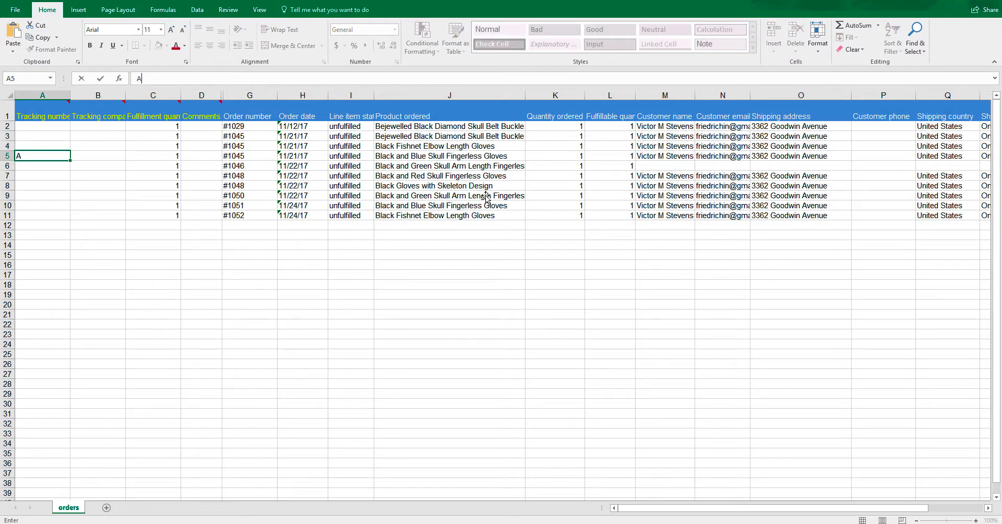
type("BCDEF")
key("ctrl+Return")
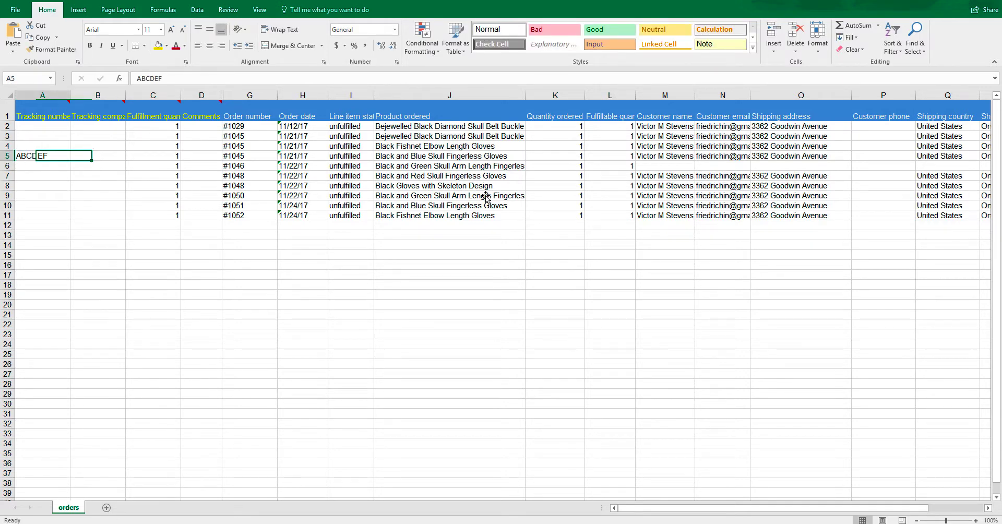
Step: Copy the tracking number from cell A5 into cell A4 for the Black Fishnet Elbow Length Gloves
key("ctrl+c")
key("Up")
key("ctrl+v")
key("Escape")
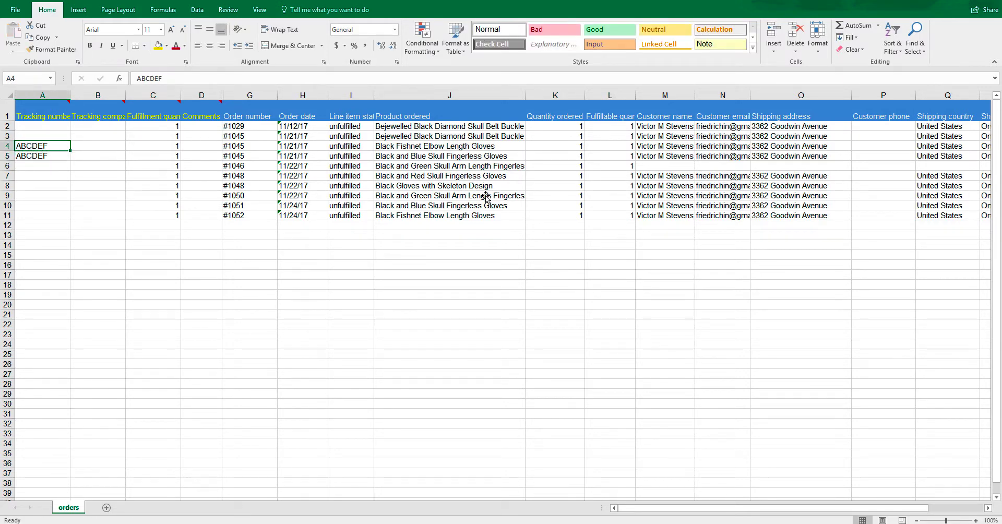
key("Down")
key("Down")
key("Down")
key("Down")
key("Up")
key("Up")
key("Up")
key("Right")
key("Right")
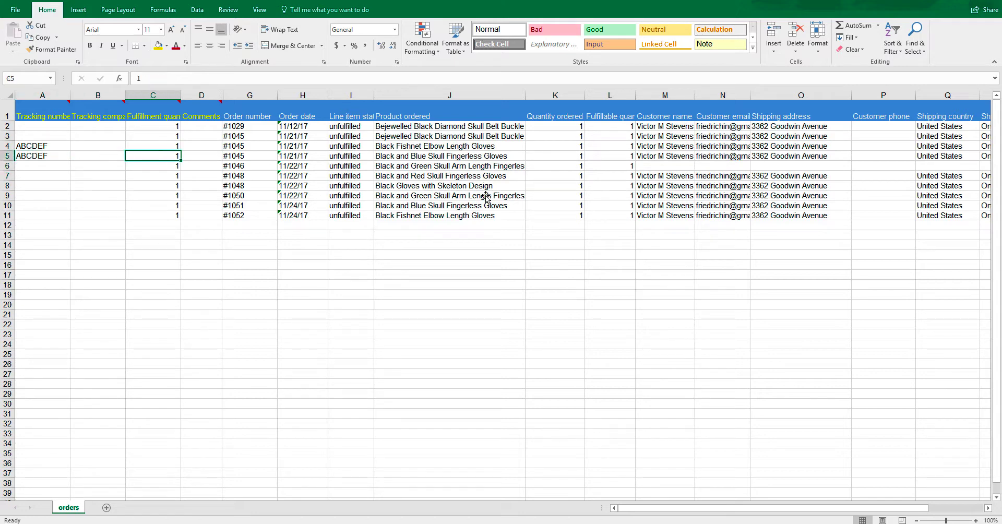
key("Right")
key("Left")
key("Left")
key("Left")
key("Right")
key("Right")
key("Right")
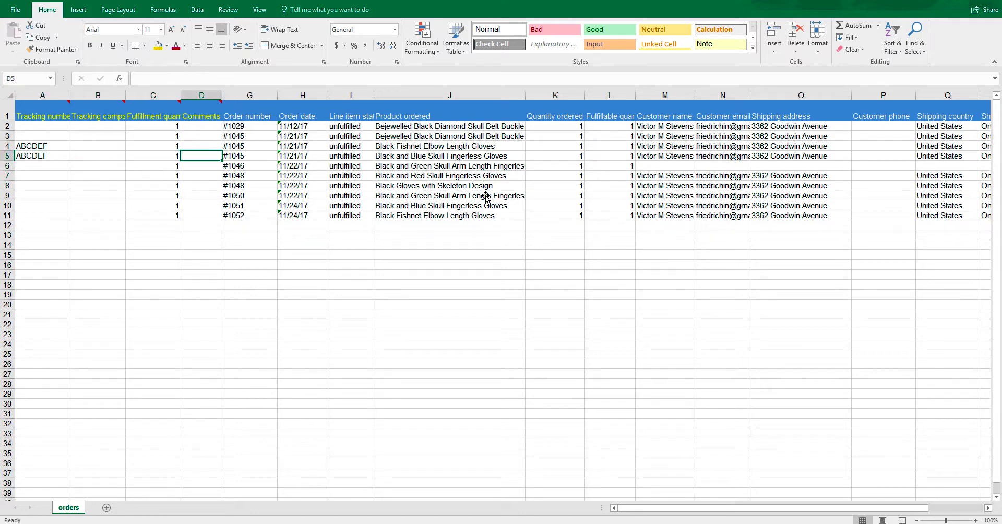
key("Down")
key("Down")
key("Down")
key("Down")
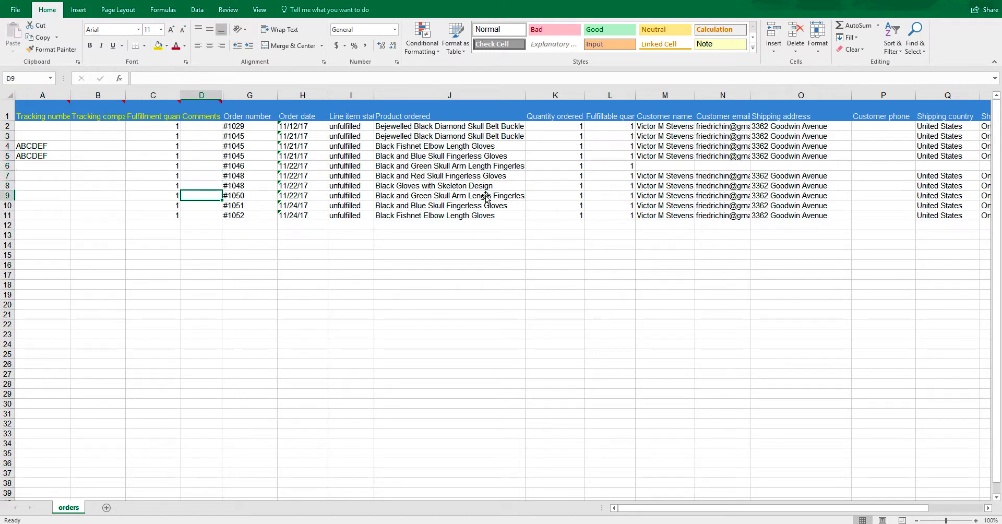
key("Up")
key("Up")
key("Left")
key("Left")
key("Left")
key("Down")
key("Down")
key("Down")
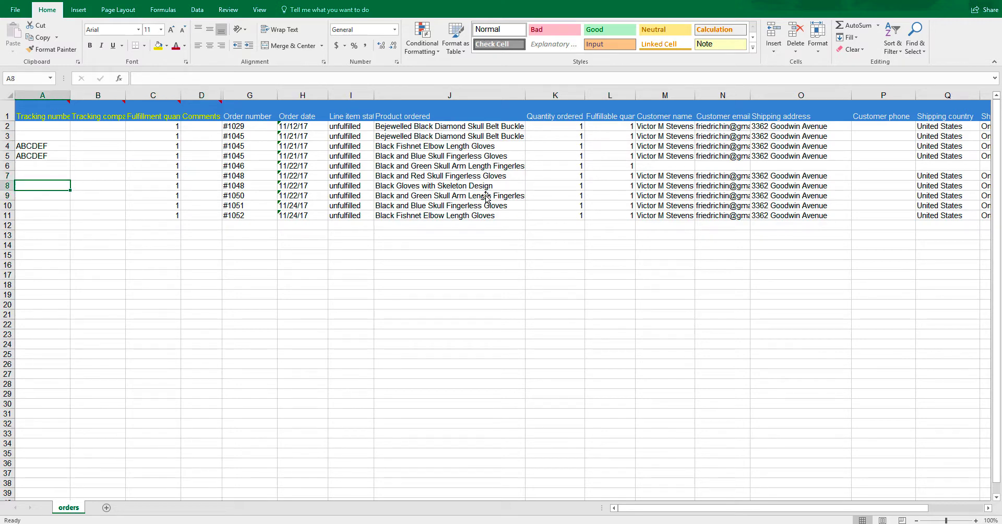
Step: Enter the comment "Out of Stock" in cell D8 for the Black Gloves with Skeleton Design
key("Right")
key("Right")
key("Right")
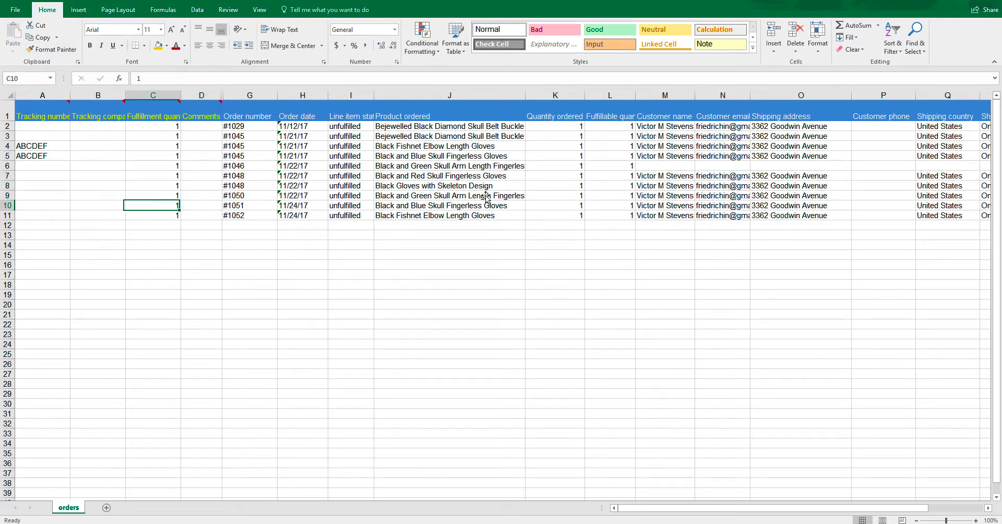
key("Up")
key("Up")
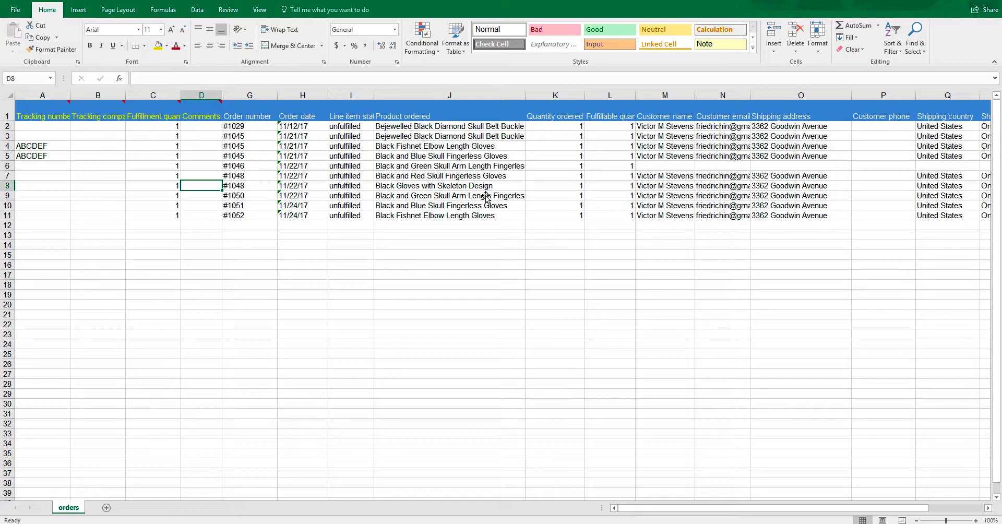
type("Out o")
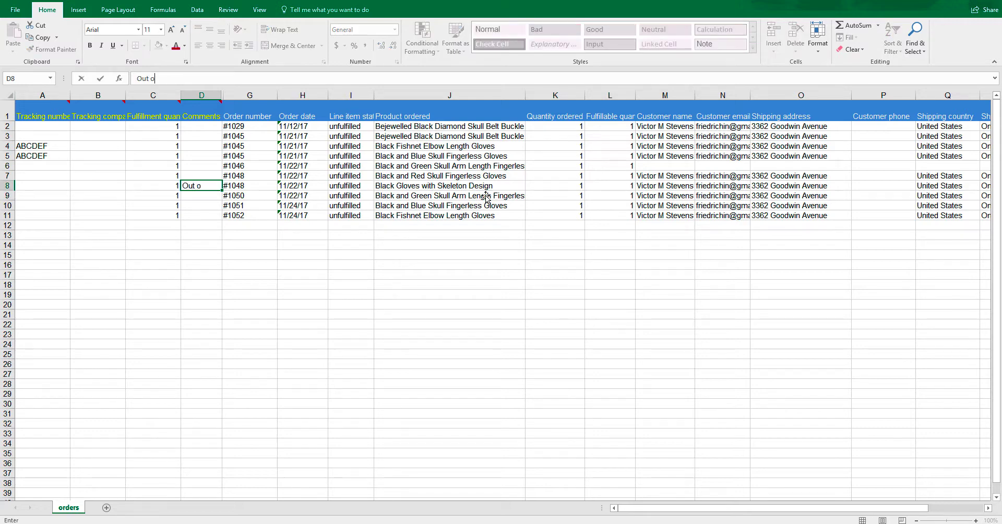
type("f Stock")
key("Tab")
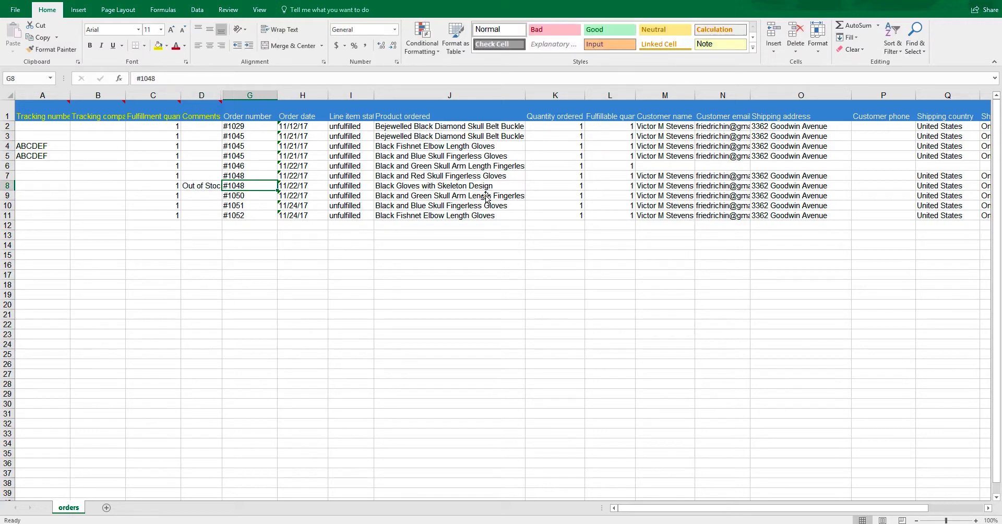
Step: Close the workbook with its changes saved and upload vendor_orders from the Downloads folder to the vendor's order page
key("ctrl+w")
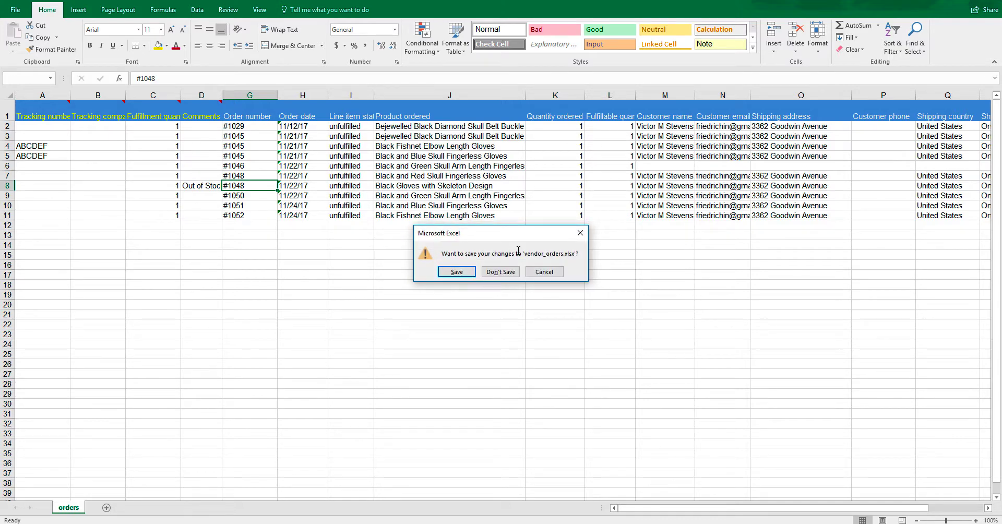
left_click(461, 269)
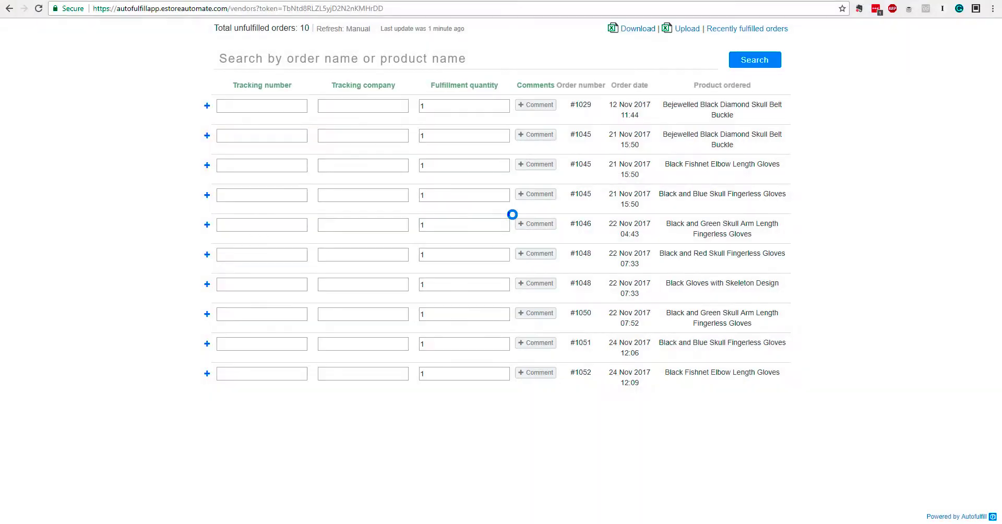
left_click(689, 27)
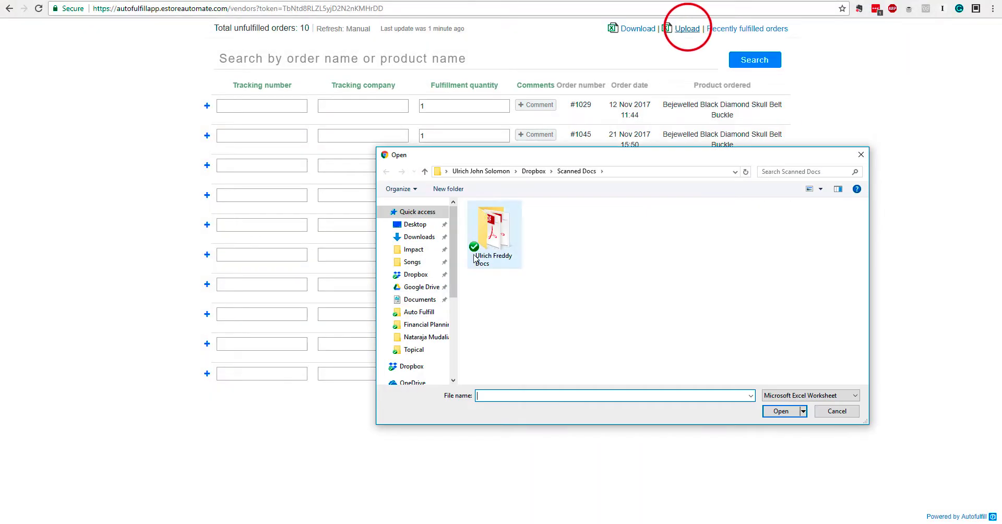
left_click(418, 238)
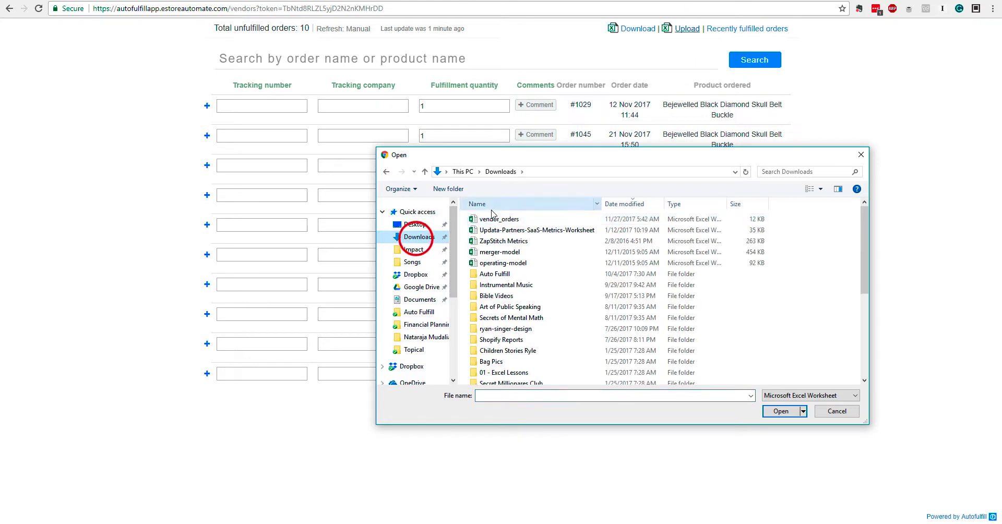
double_click(494, 216)
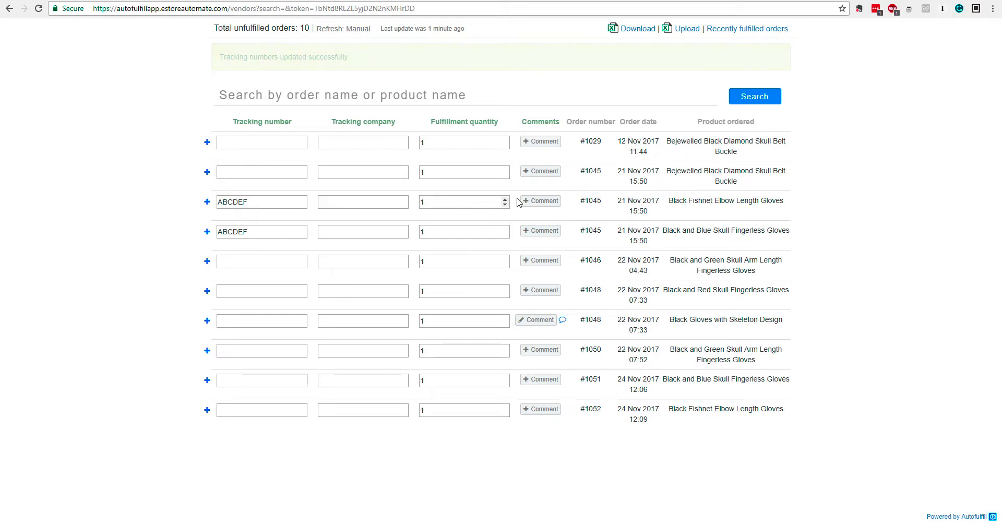
Step: Set the tracking company to UPS for the 21 Nov Black Fishnet Elbow Length Gloves order and save the row
left_click(336, 202)
left_click(346, 166)
type("UPS")
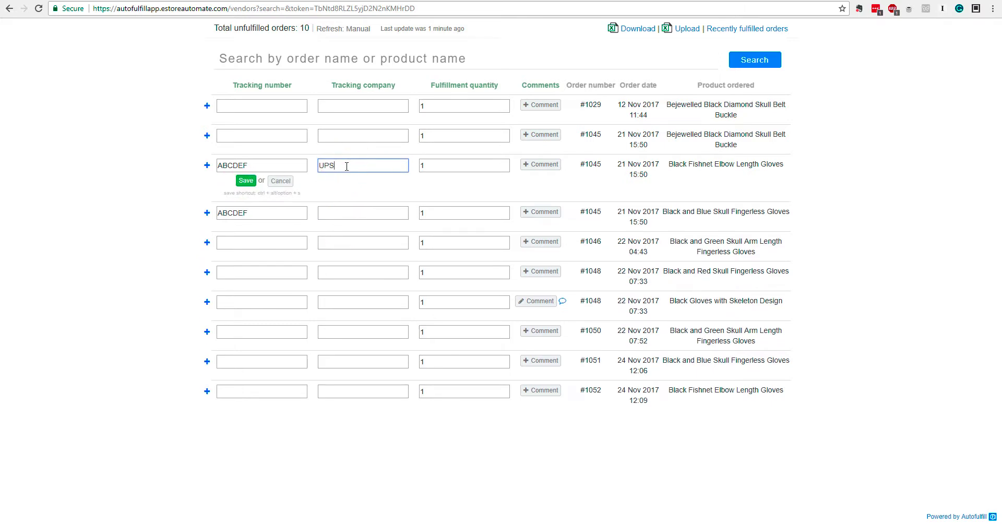
key("Tab")
left_click(245, 181)
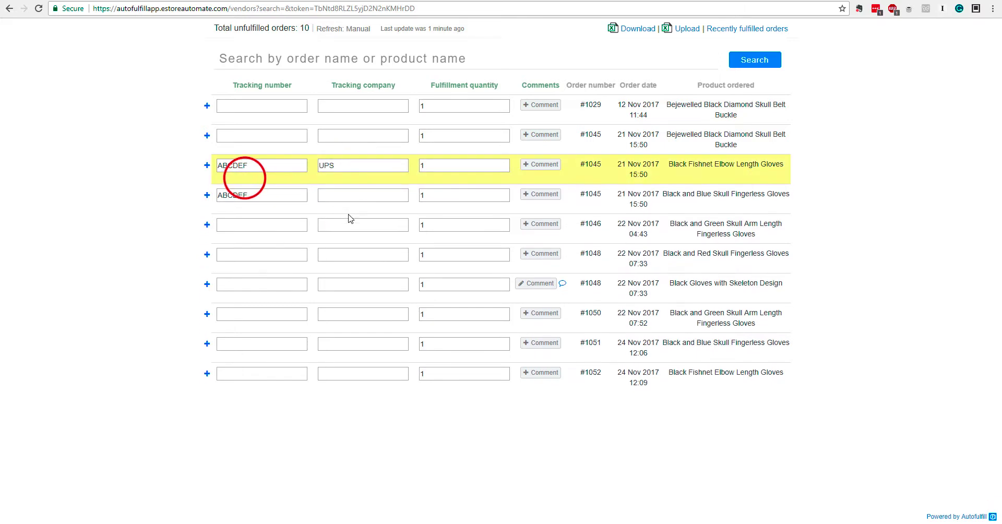
Step: Set the tracking company to UPS for the 21 Nov Black and Blue Skull Fingerless Gloves order and save the row
left_click(351, 198)
type("UPS")
key("Tab")
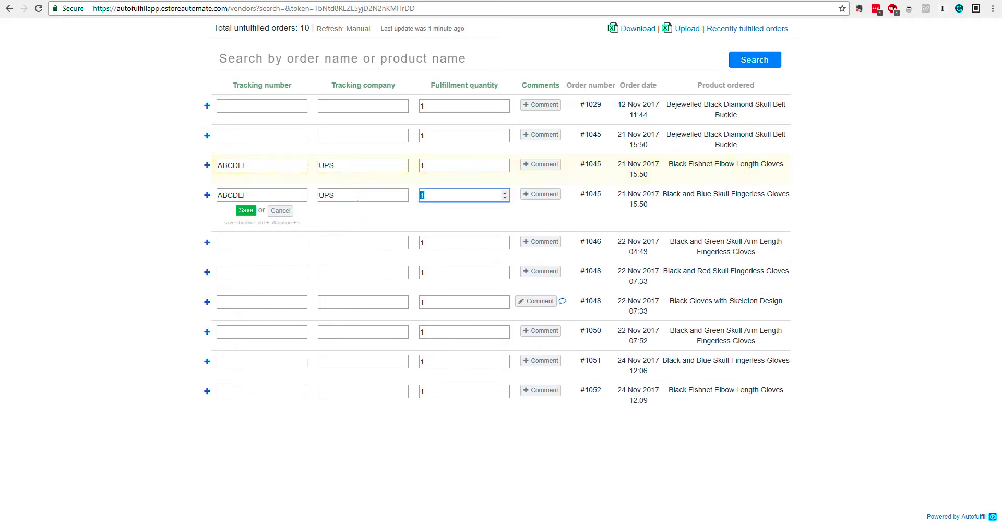
left_click(244, 211)
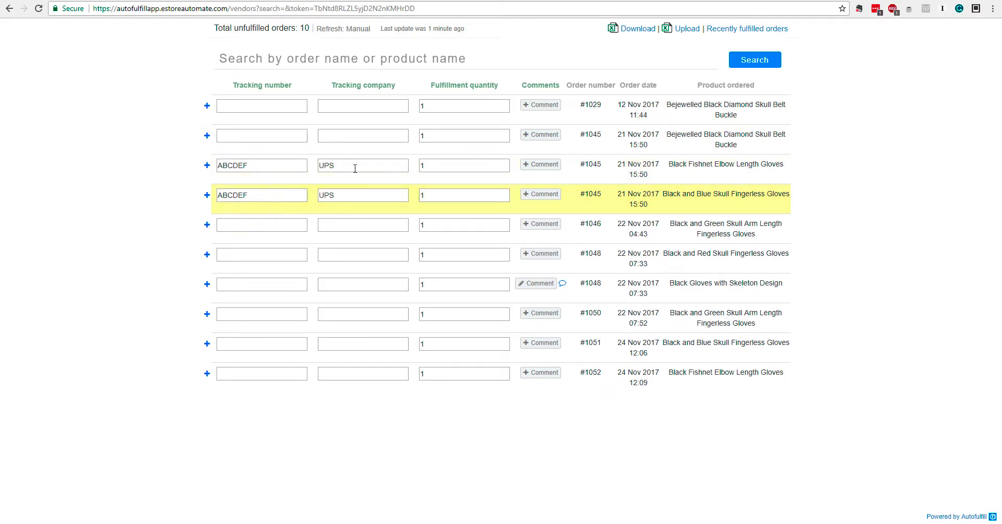
Step: Expand the 24 Nov Black and Blue Skull Fingerless Gloves order and save tracking number 12345678 with tracking company FedEx for it
mouse_move(562, 289)
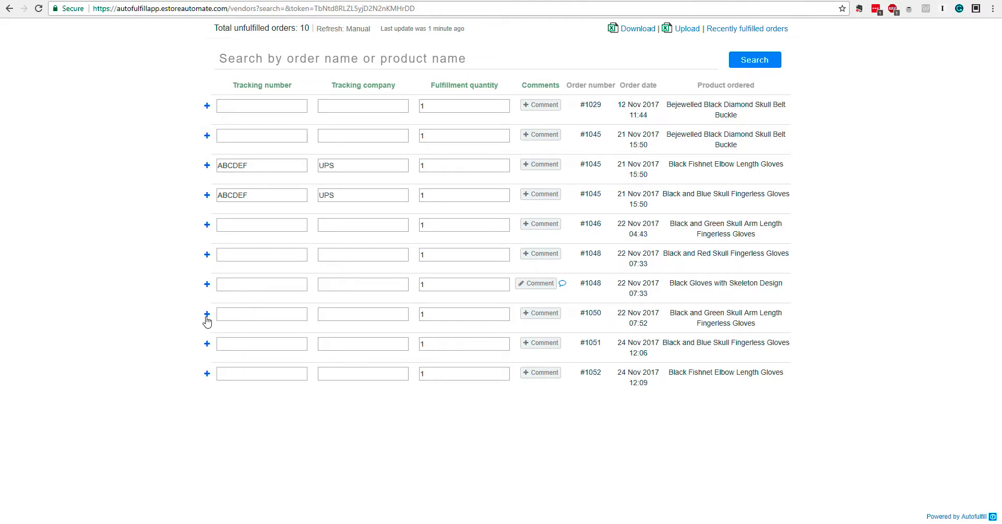
left_click(207, 343)
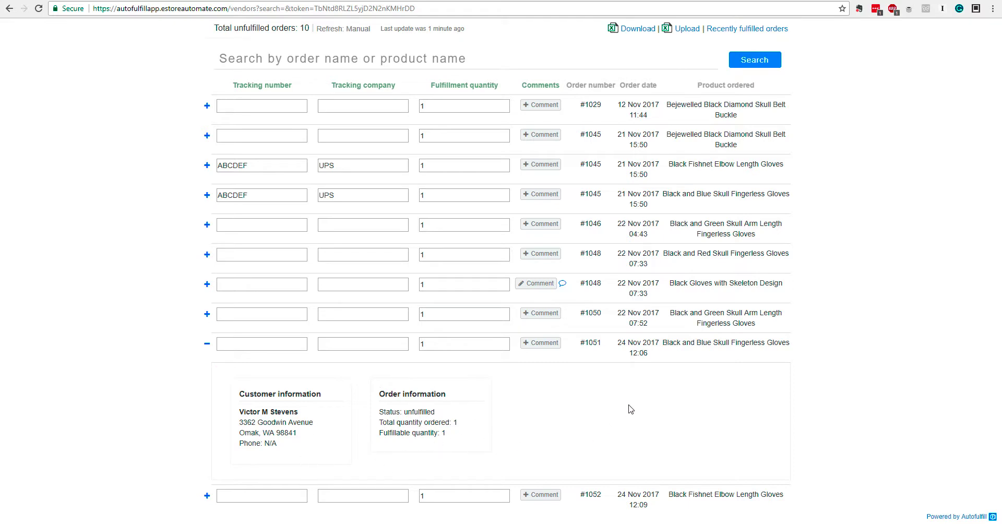
left_click(295, 345)
type("12345678")
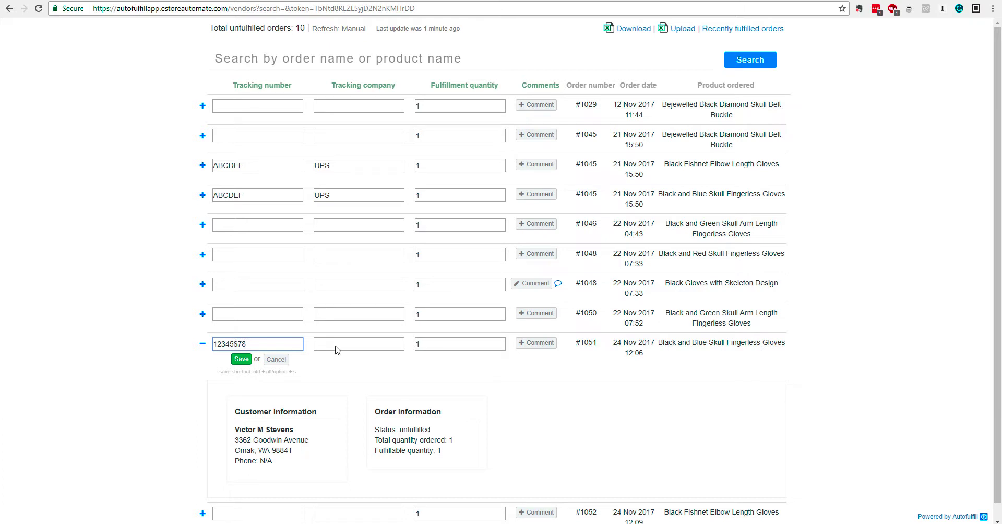
left_click(337, 348)
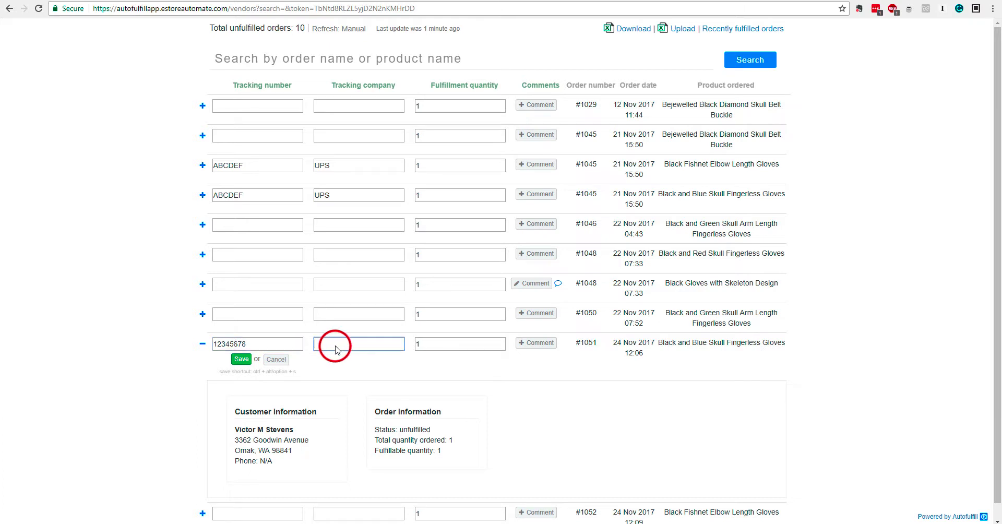
type("FedEx")
left_click(240, 361)
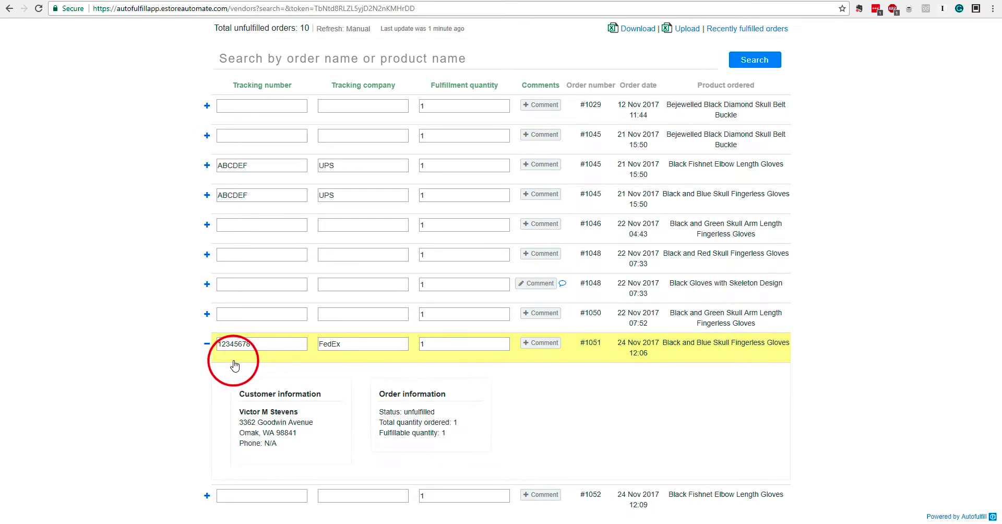
left_click(206, 344)
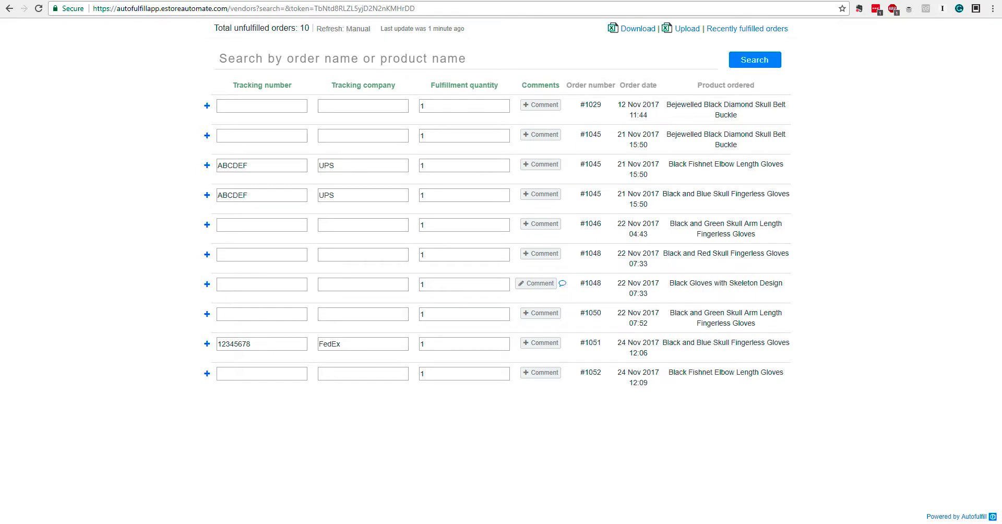
Step: Return to the Auto Fulfill Tasks page and run the Test - Autofulfill task manually to fulfill the vendor's orders
left_click(161, 0)
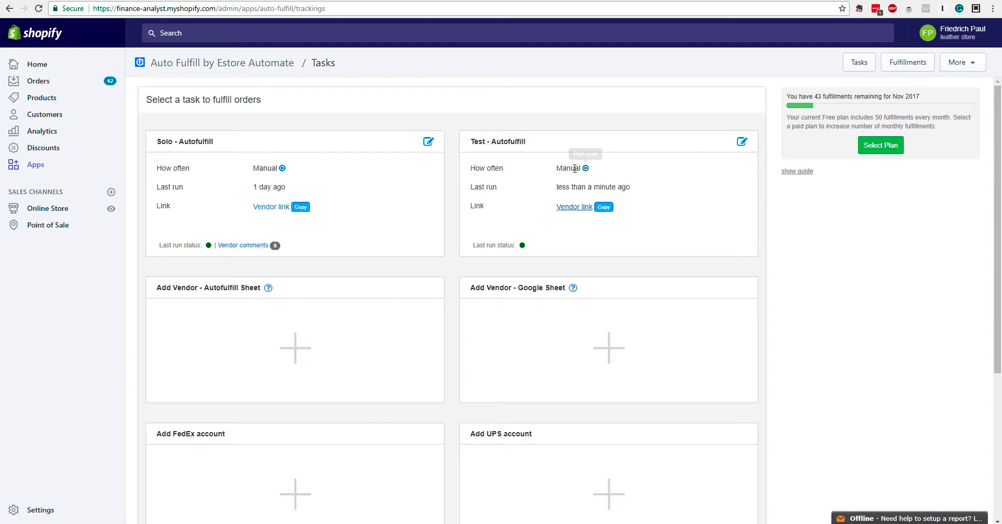
left_click(234, 1)
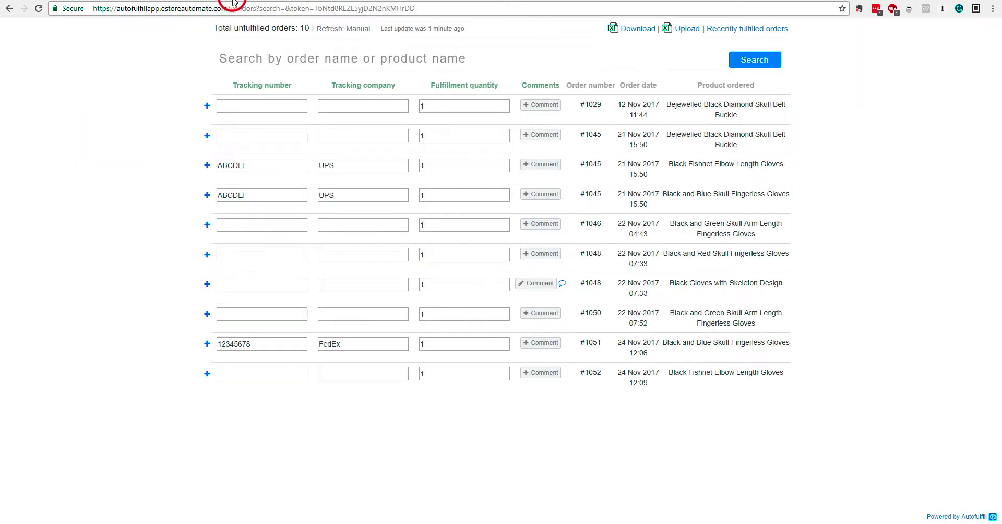
left_click(172, 0)
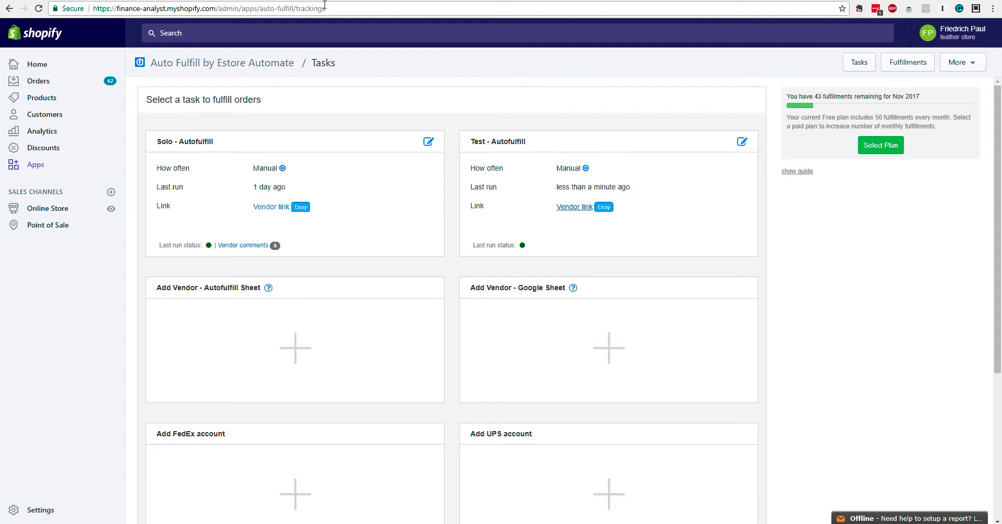
left_click(270, 1)
left_click(172, 0)
left_click(171, 1)
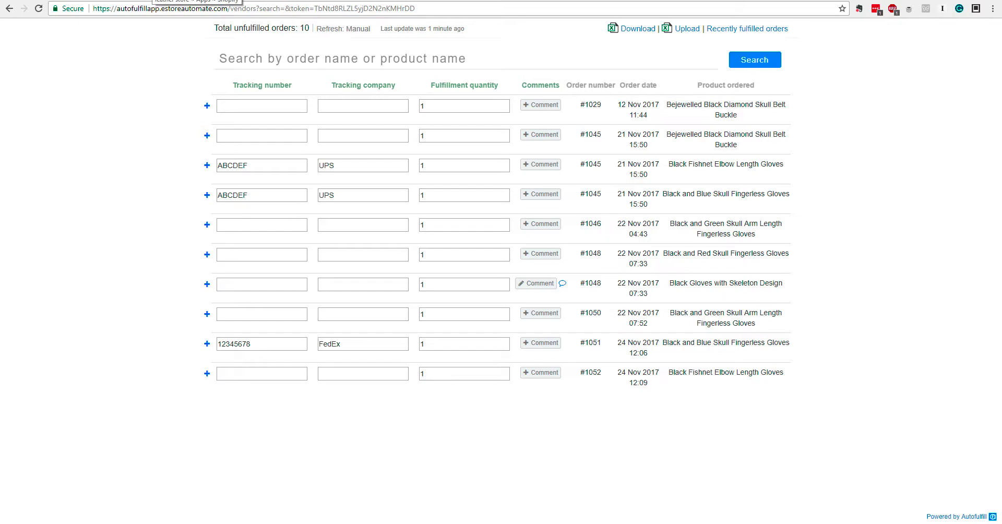
left_click(173, 2)
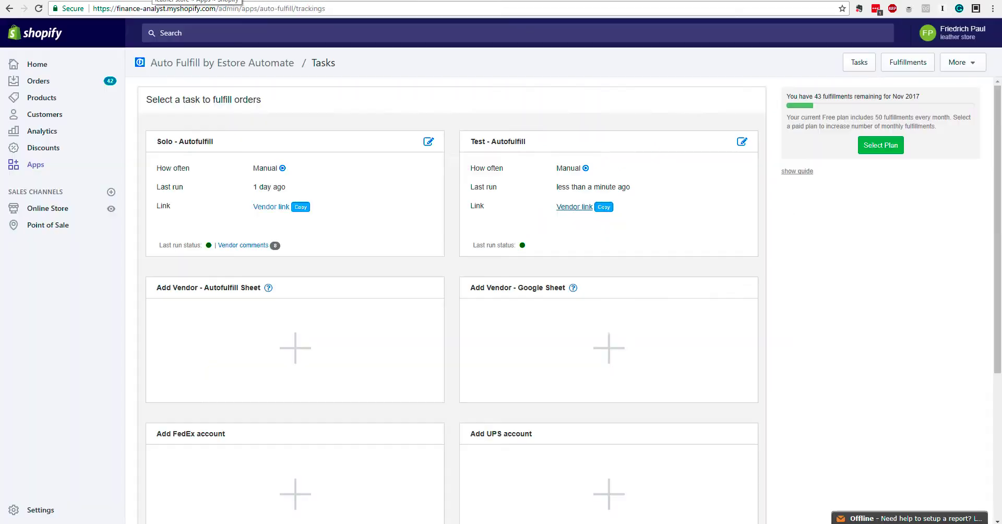
left_click(586, 168)
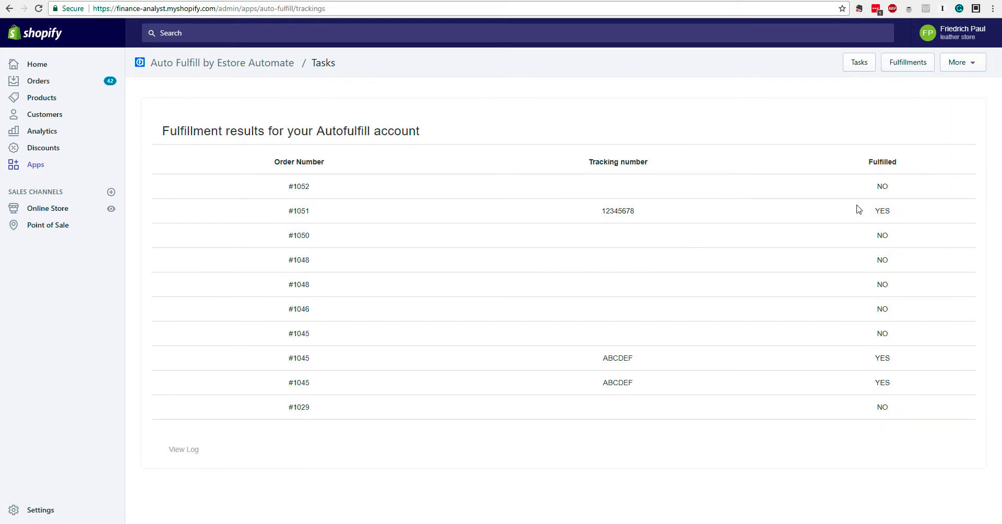
Step: Review the list of all fulfillments in Auto Fulfill, checking the Tasks page in between
left_click(905, 63)
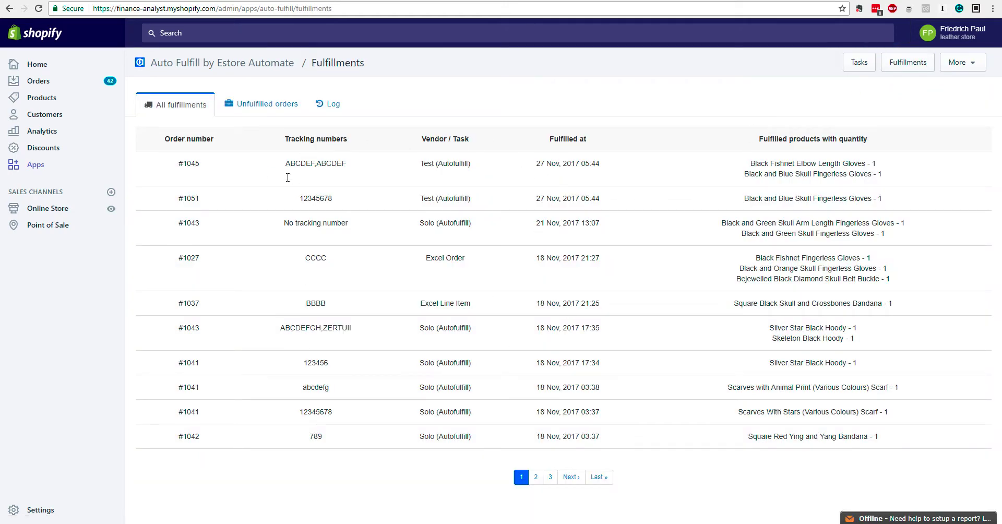
left_click(860, 63)
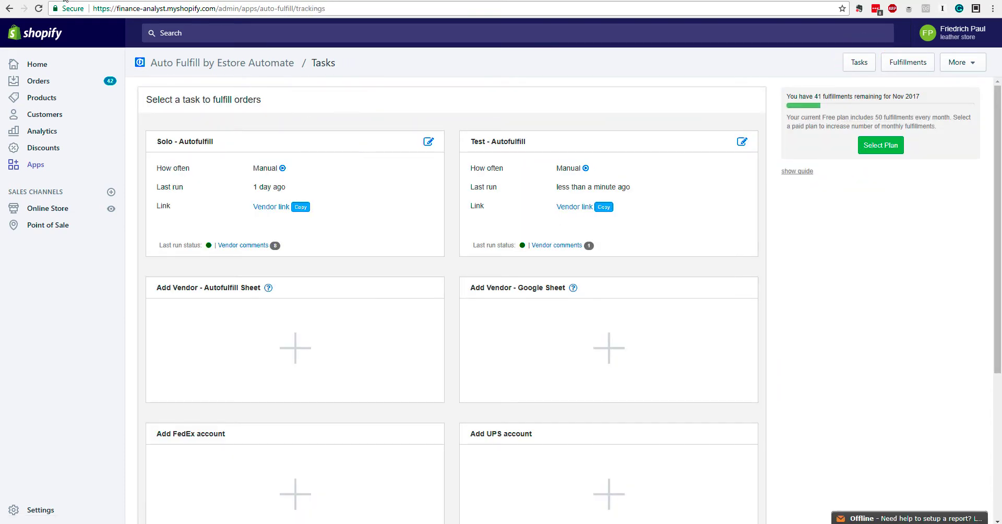
left_click(898, 61)
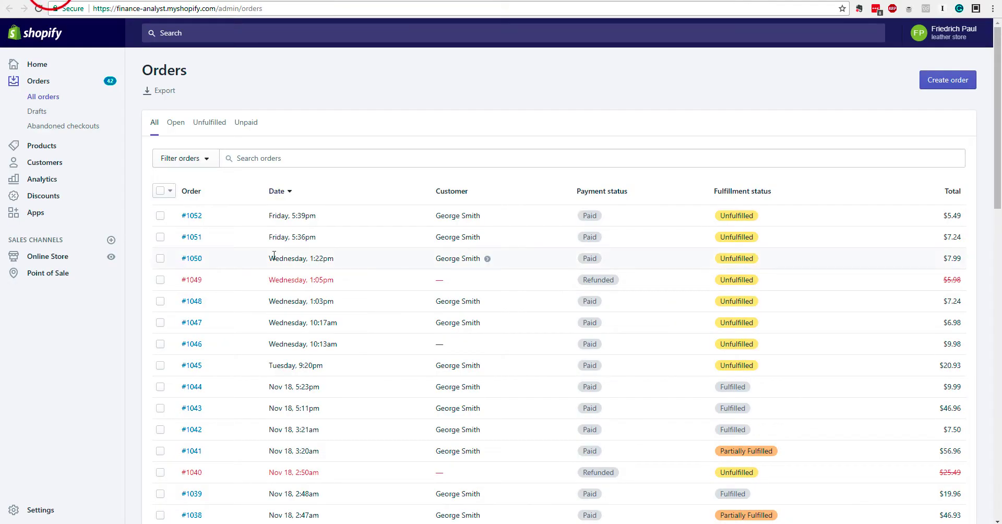
Step: Open the Friday, 5:36pm order from the store's order list and examine its carrier and tracking details under Fulfillments
left_click(193, 237)
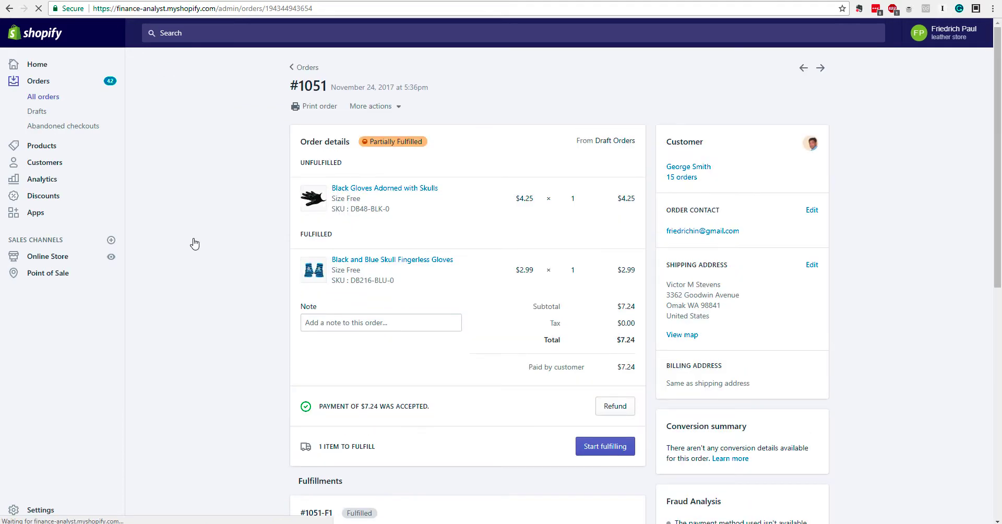
scroll(193, 250, "down", 6)
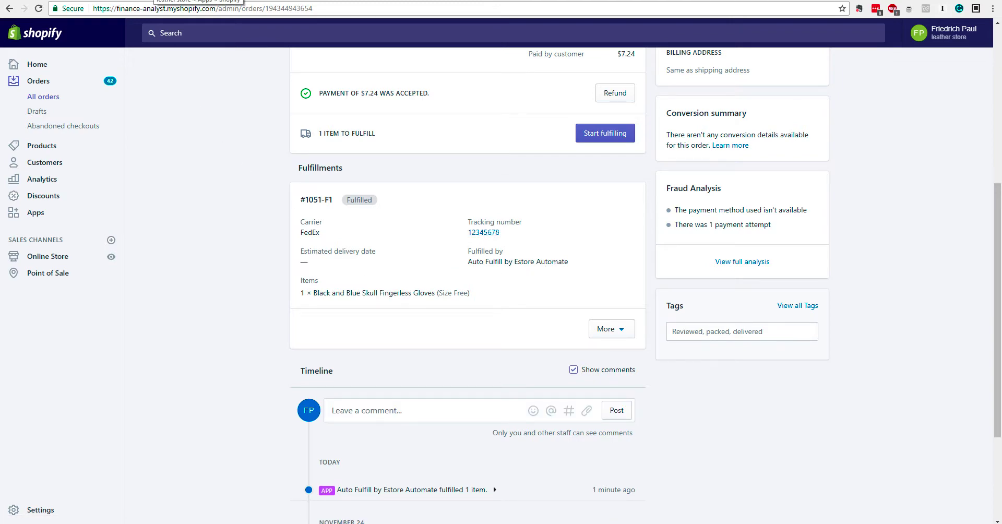
Step: Go back to the Auto Fulfill tasks, read the vendor comments of the Test task and close them
left_click(157, 0)
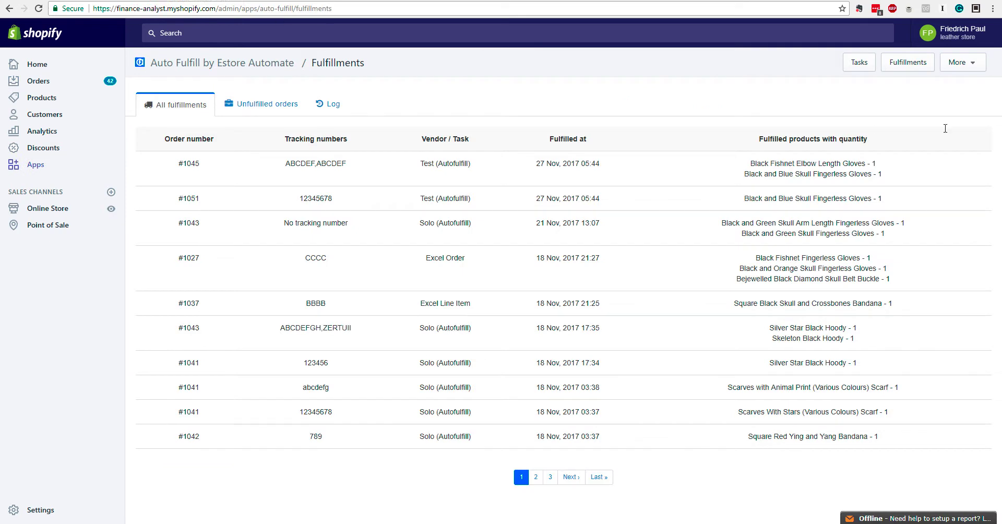
left_click(860, 66)
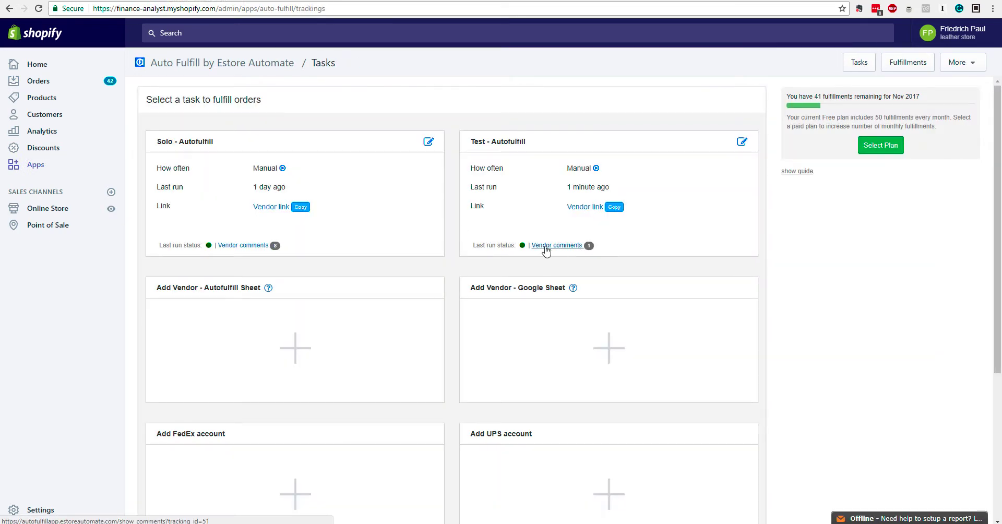
left_click(546, 247)
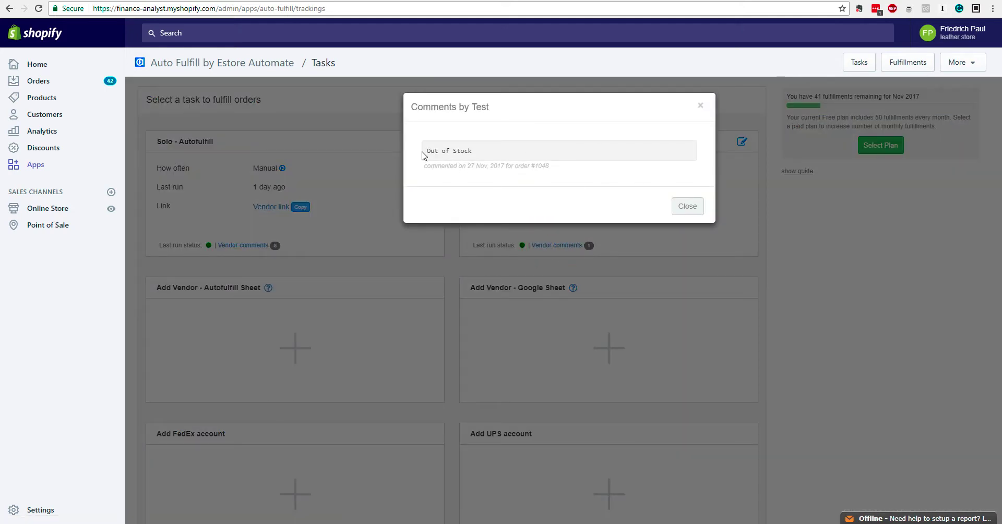
left_click(682, 208)
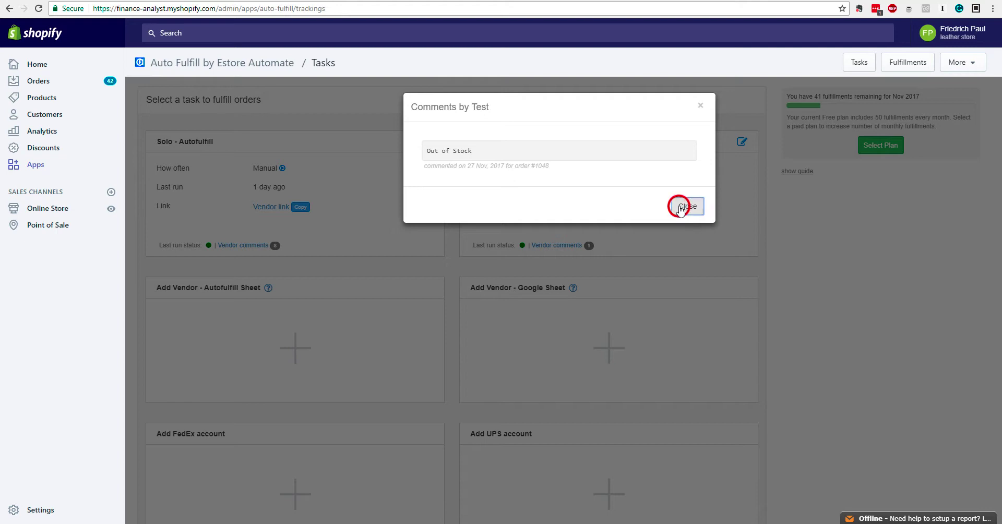